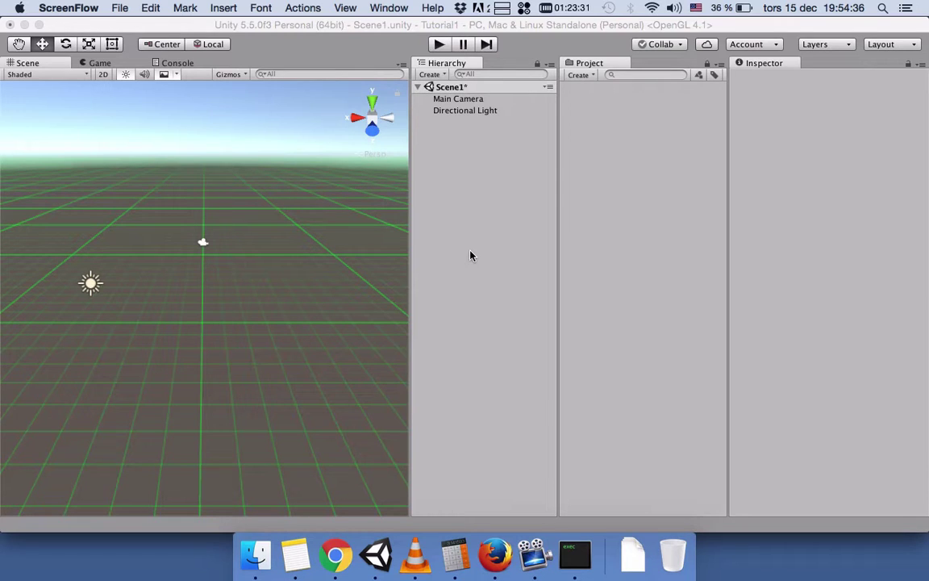
Step: Bring the Unity editor, with Scene1 of project Tutorial1 open, to the foreground
click(470, 256)
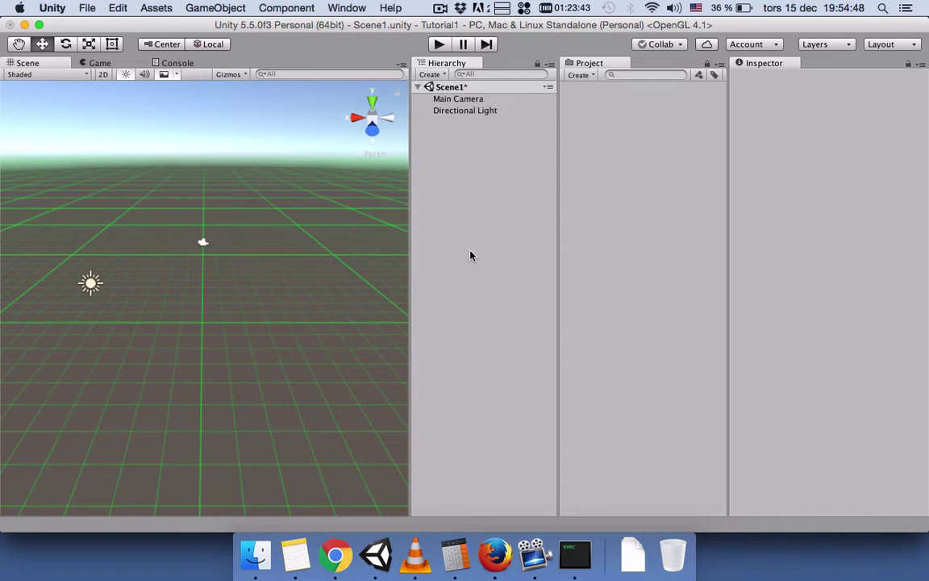
Step: Add a 3D Cube and a 3D Sphere to Scene1, then deselect the sphere
click(448, 74)
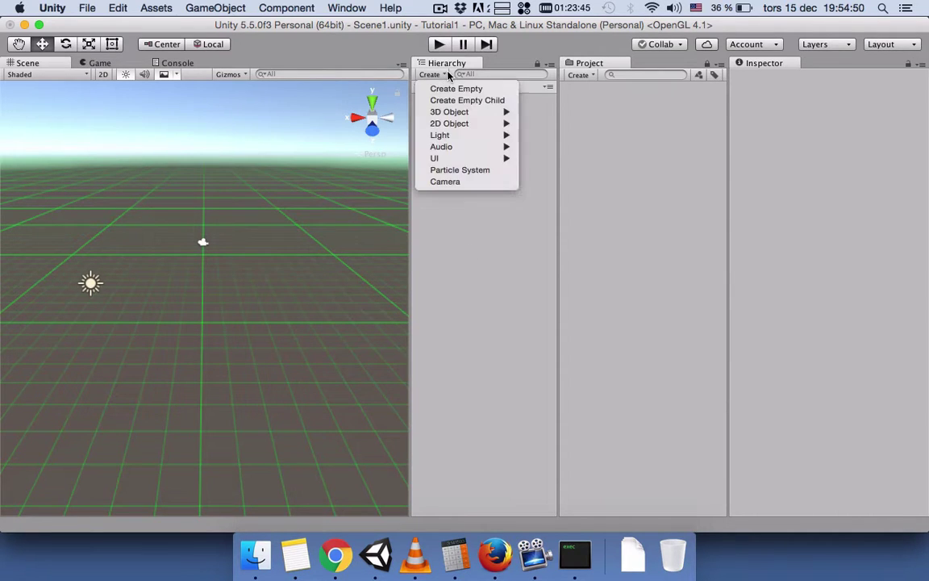
mouse_move(504, 113)
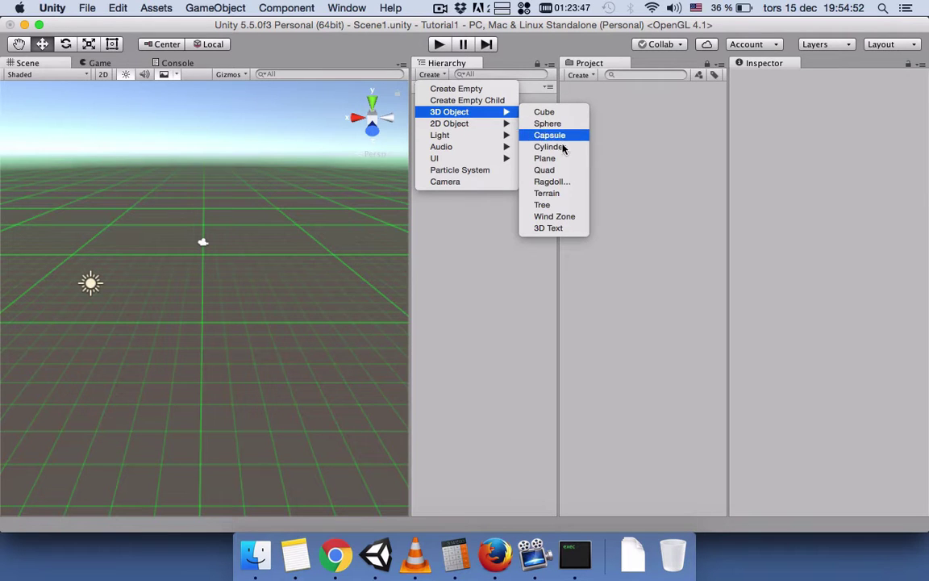
click(558, 113)
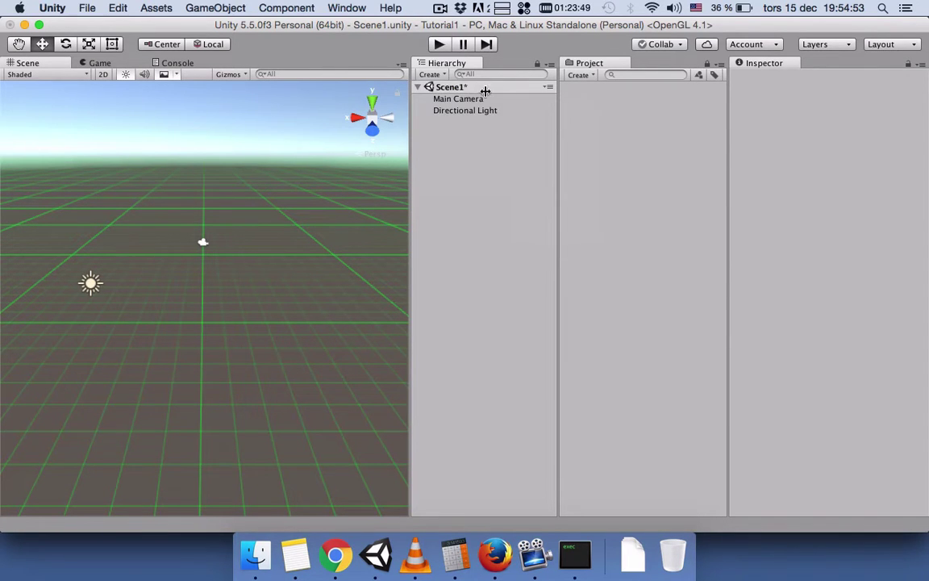
click(444, 77)
mouse_move(503, 113)
click(558, 125)
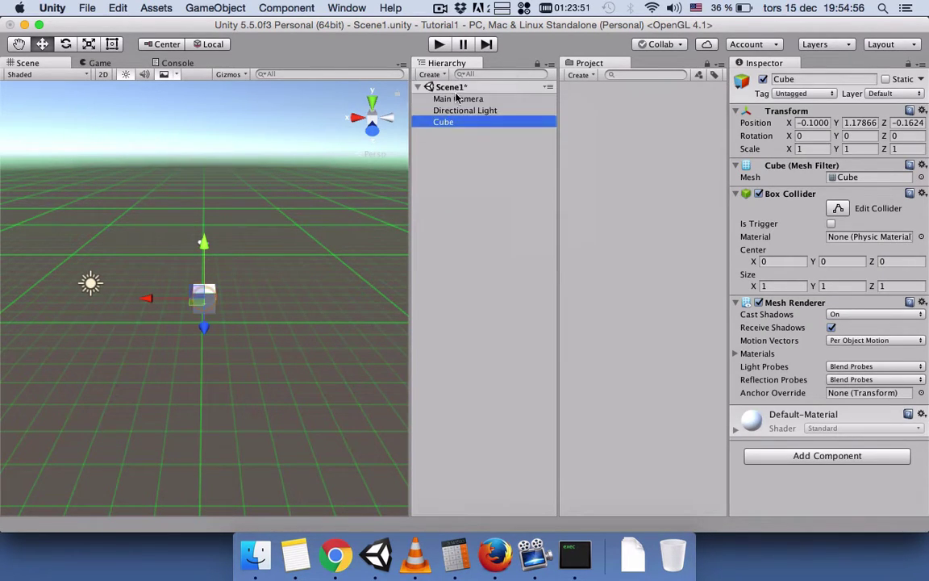
click(602, 105)
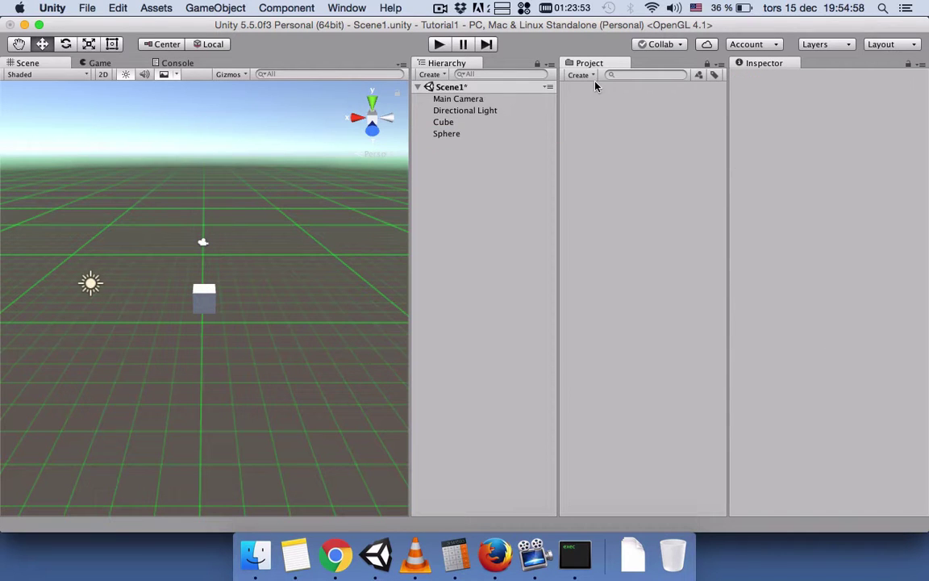
Step: Create a New Folder in the project assets and duplicate it three times
click(587, 75)
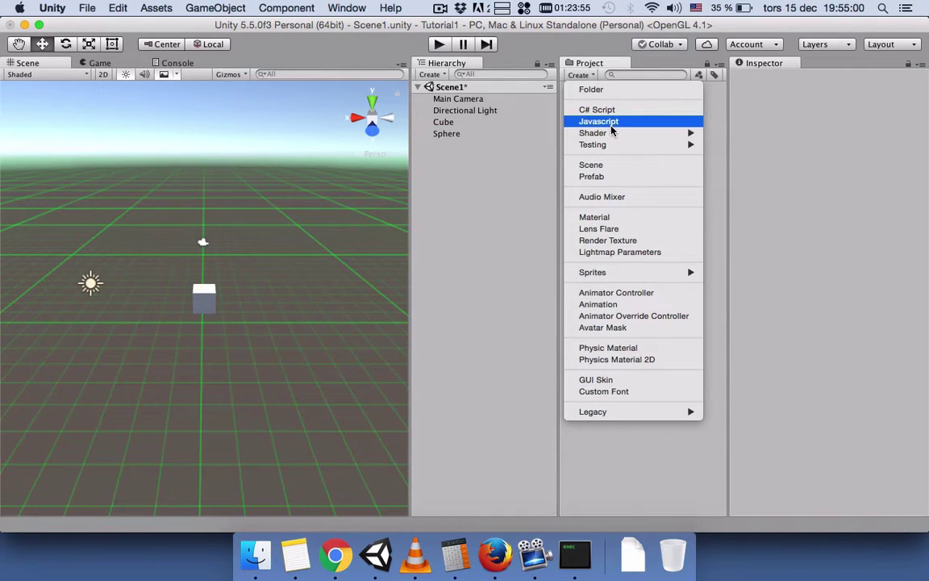
click(590, 89)
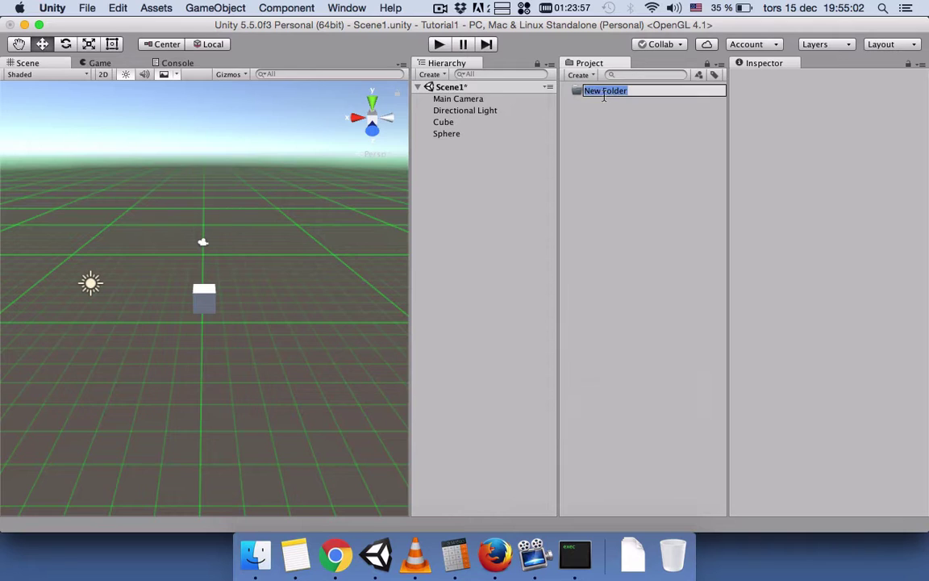
key(Return)
key(super+d)
key(super+d)
key(super+d)
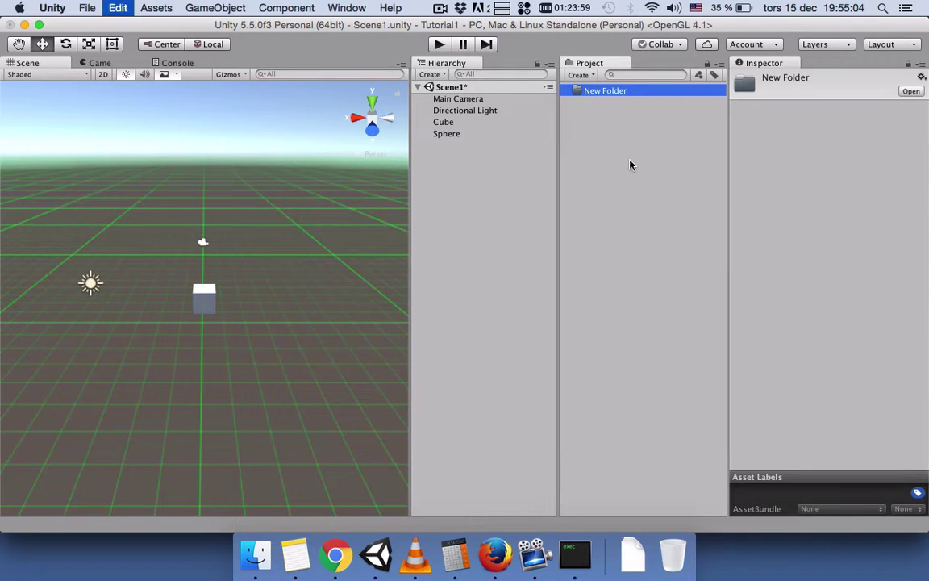
Step: Rename two of the new folders to Scenes and Scripts
key(Up)
key(Up)
key(Up)
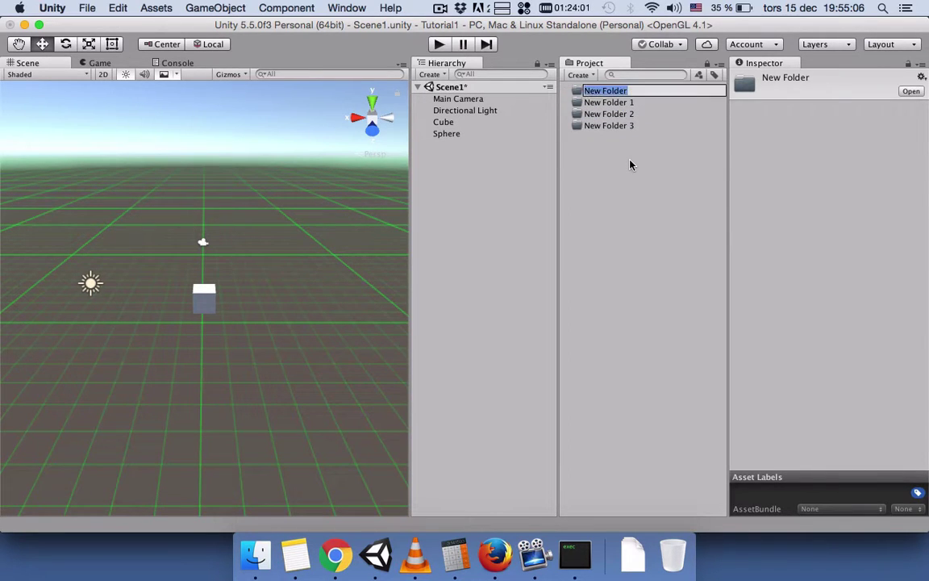
key(Return)
text(Scenes)
key(Return)
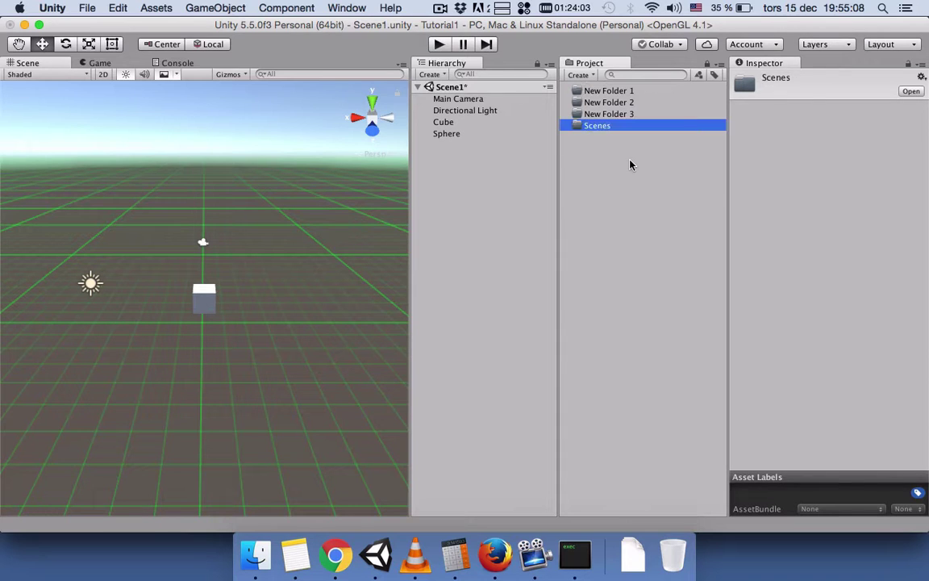
key(Up)
key(Return)
text(Sc)
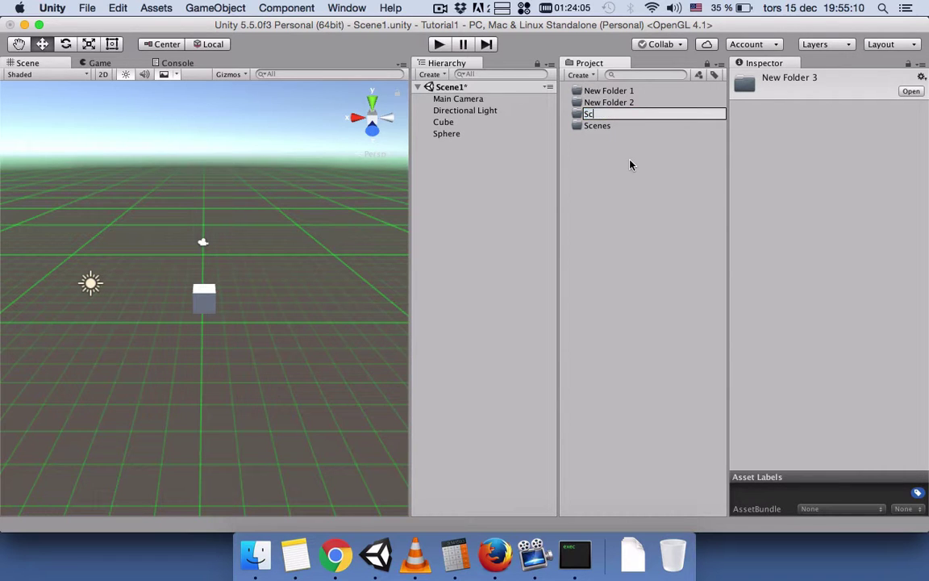
text(ripts)
key(Return)
Step: Rename the remaining two folders to Materials and Prefabs
key(Up)
key(Up)
key(Return)
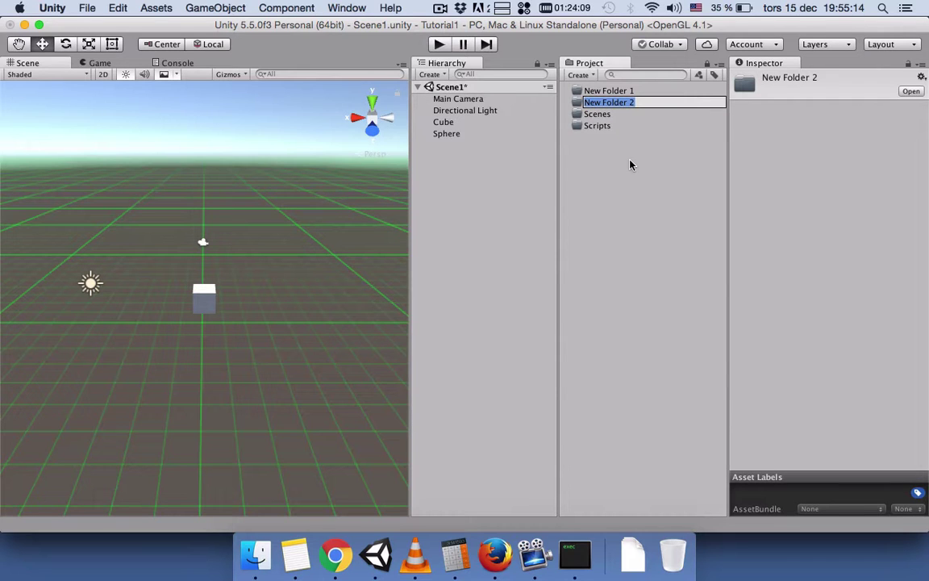
text(Materials)
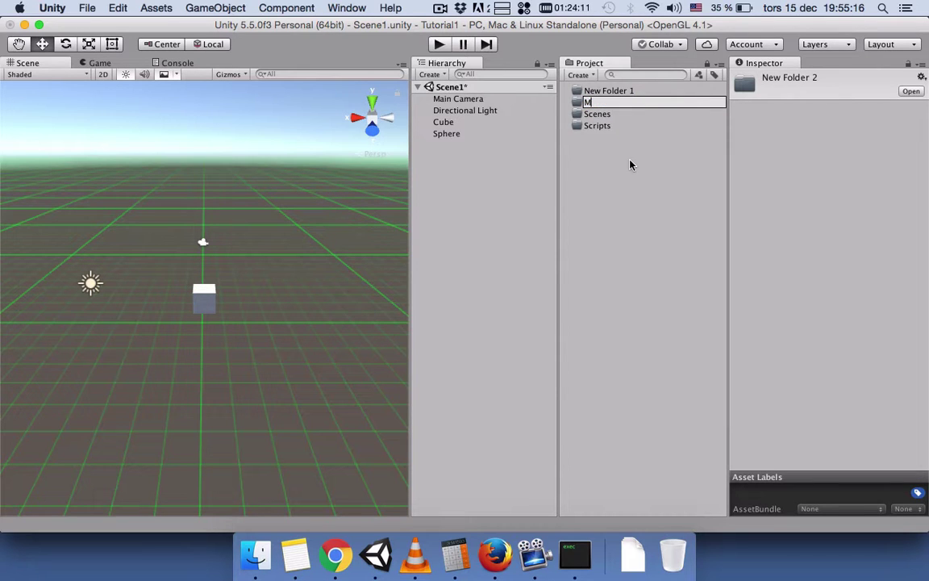
key(Return)
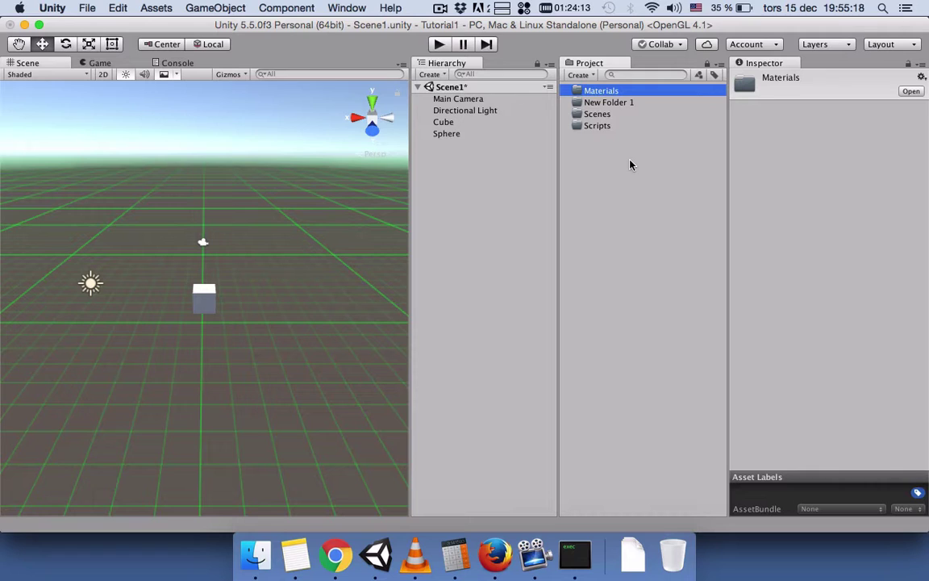
key(Down)
key(Return)
text(Prefabs)
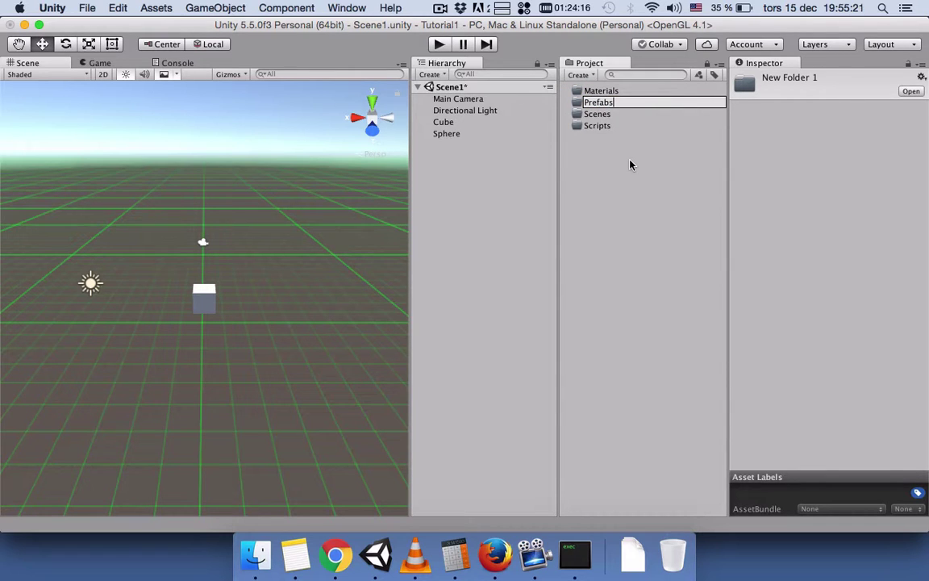
key(Return)
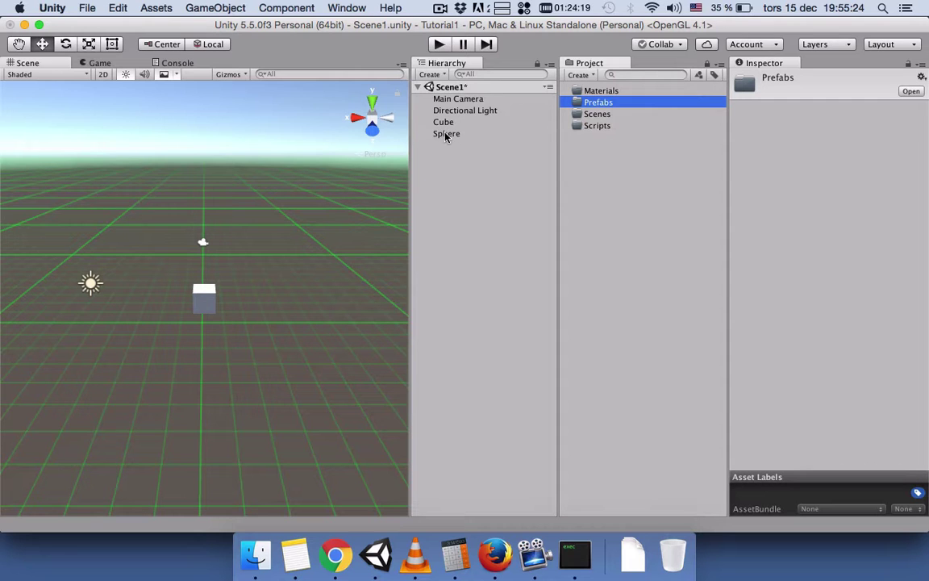
Step: Make Sphere and Cube prefab assets and move them into the Prefabs folder
drag(444, 135, 629, 158)
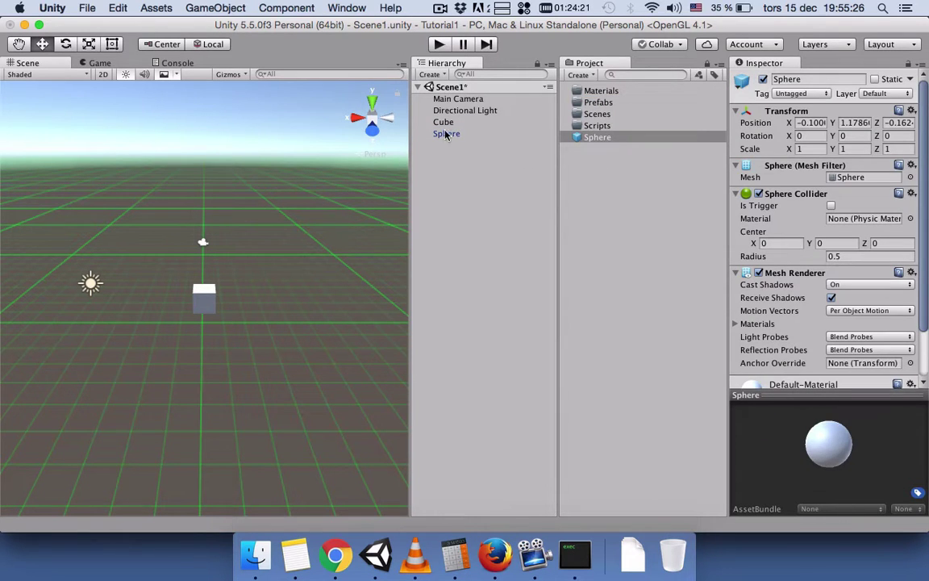
drag(443, 122, 601, 155)
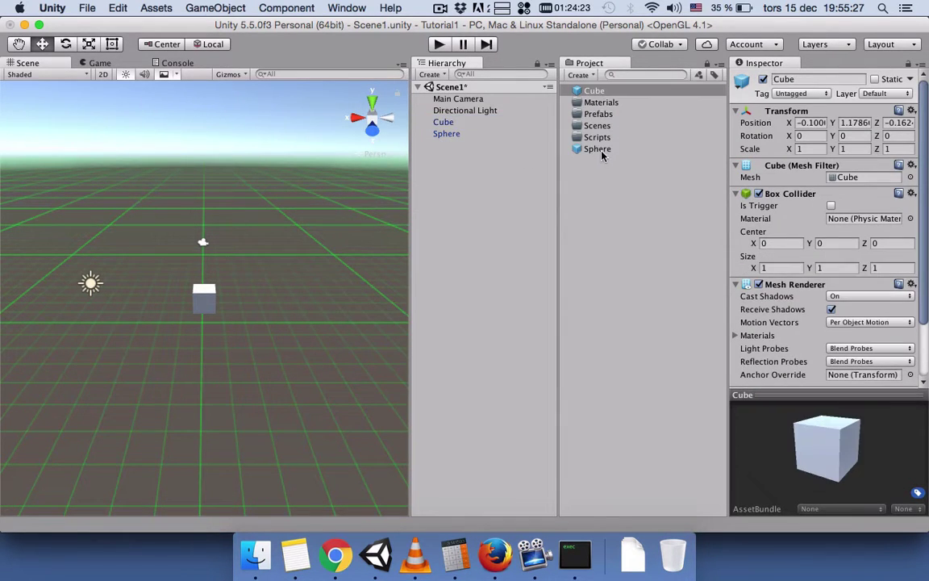
mouse_move(593, 90)
mouse_down()
mouse_move(599, 137)
mouse_move(597, 102)
mouse_up()
click(599, 90)
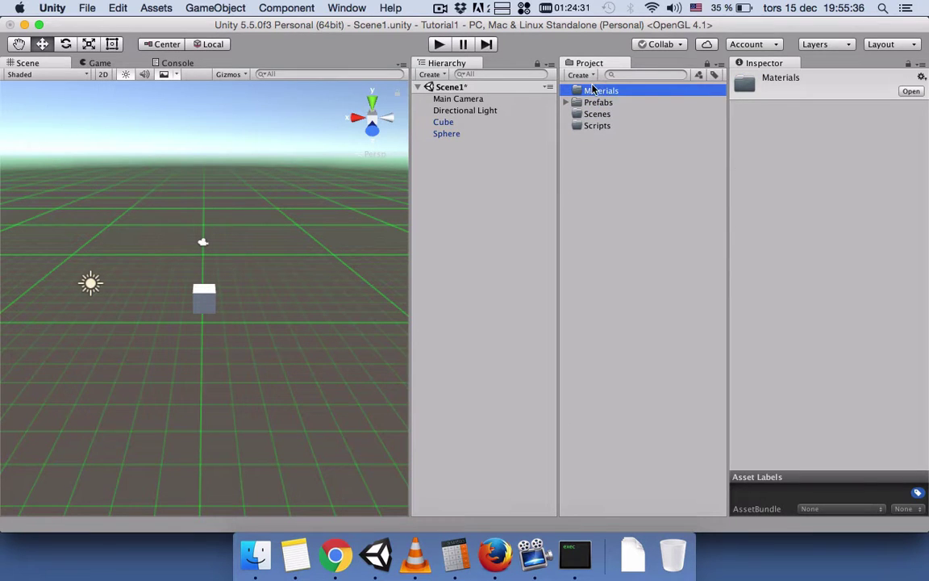
Step: Create a Standard-shader material named Color inside the Materials folder
click(587, 75)
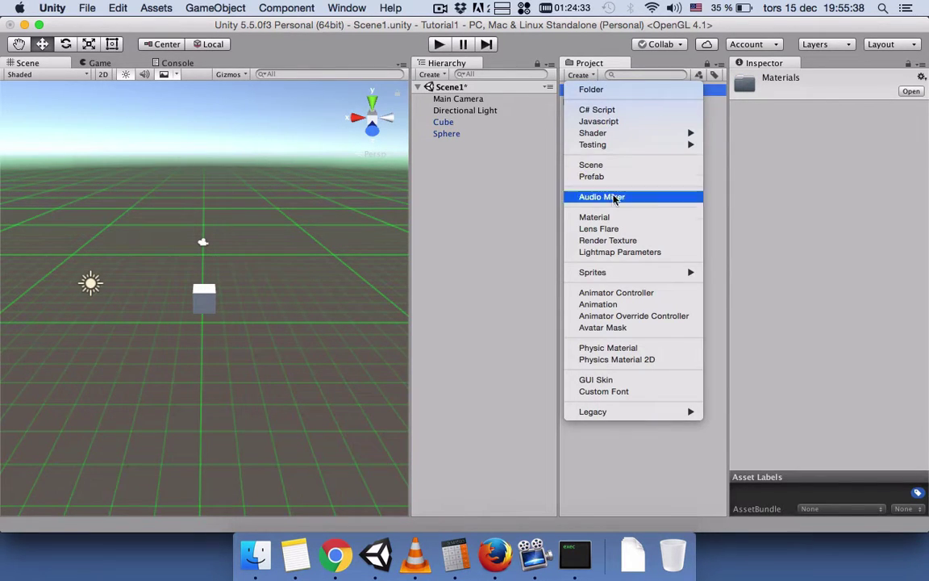
click(613, 217)
text(Color)
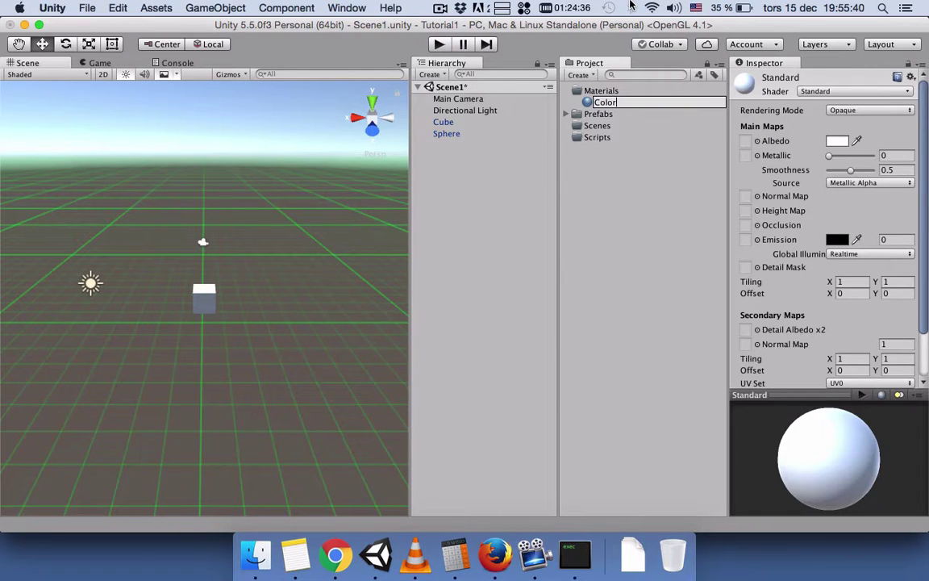
key(Return)
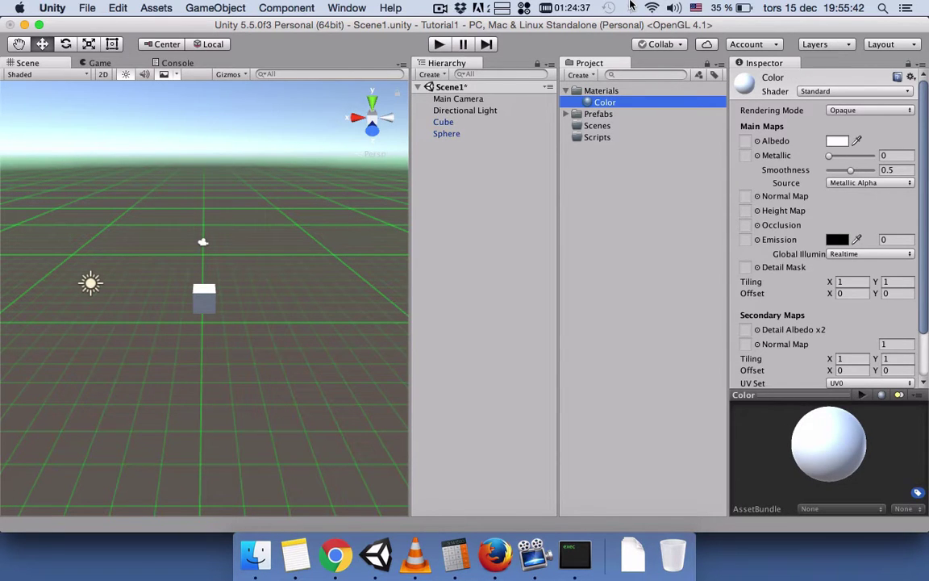
key(Down)
key(Down)
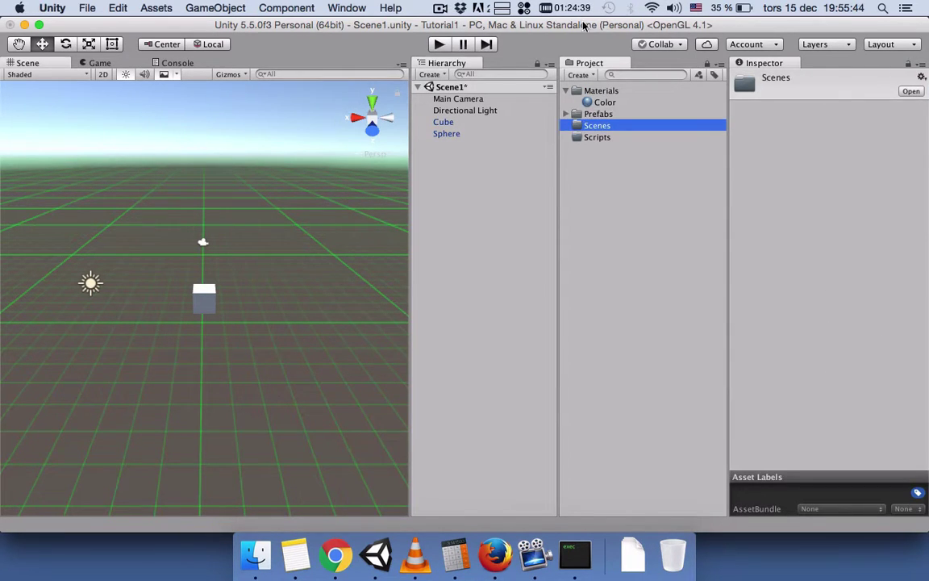
Step: Save the current scene as the asset Scene1 and move it into the Scenes folder
key(super+shift+s)
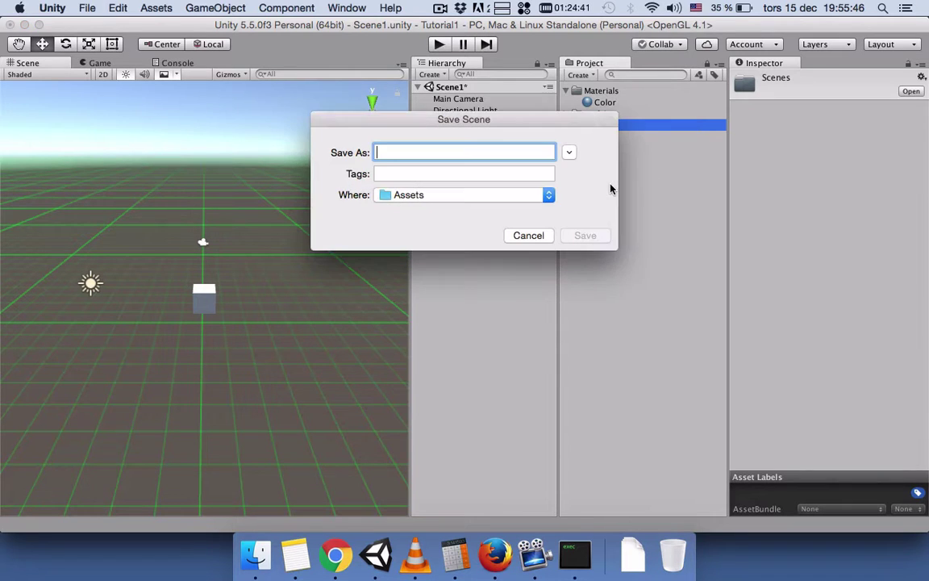
text(Scene1)
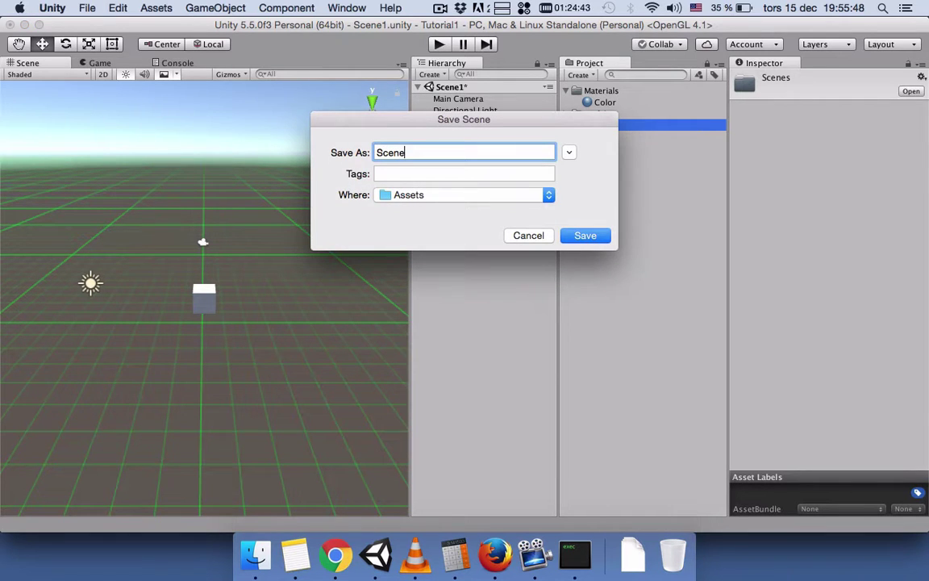
click(586, 235)
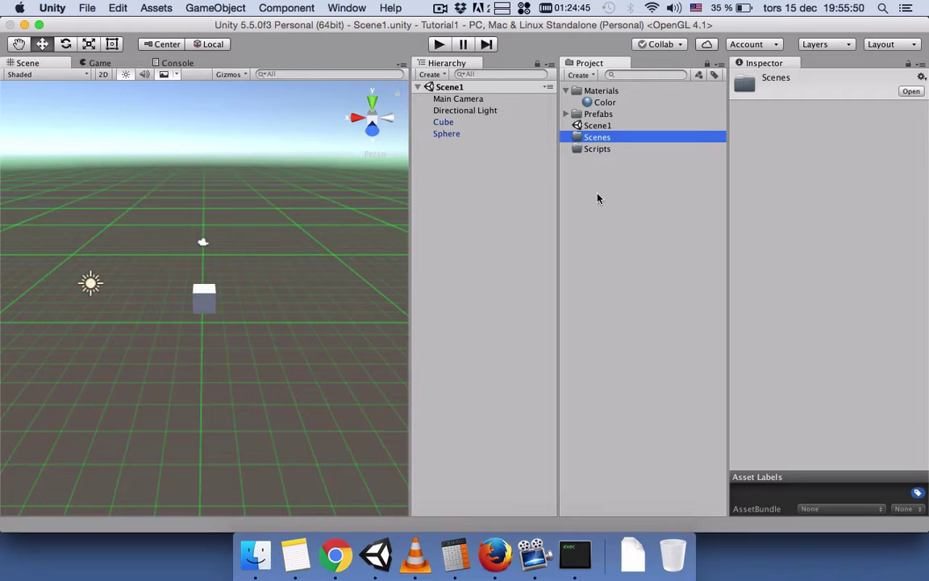
drag(595, 129, 607, 137)
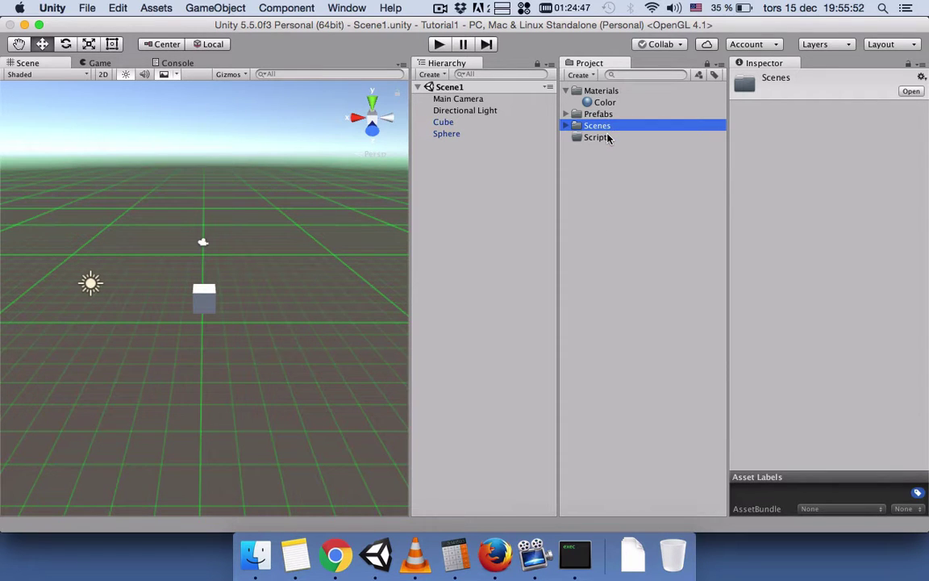
Step: Create a new C# script named MySCript in the Scripts folder
click(616, 138)
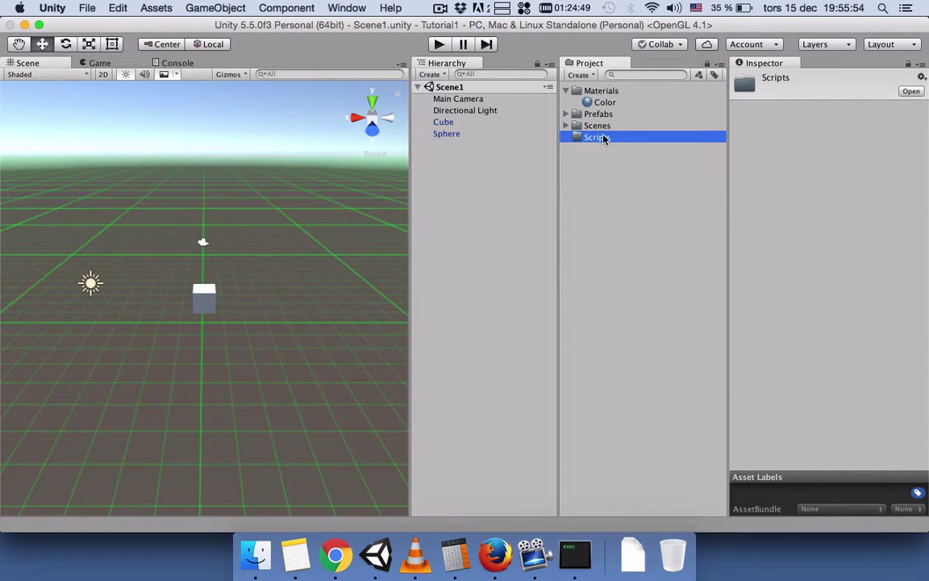
click(582, 74)
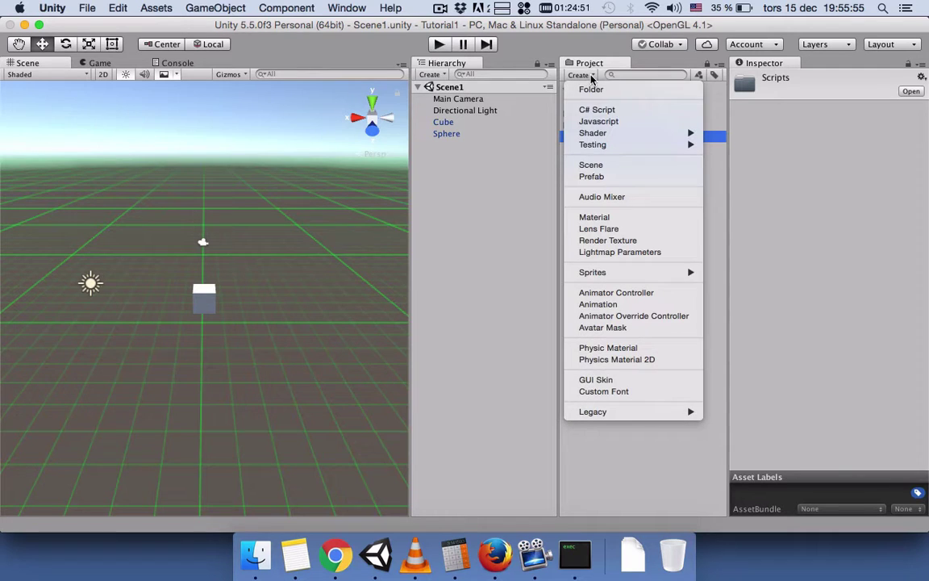
click(619, 113)
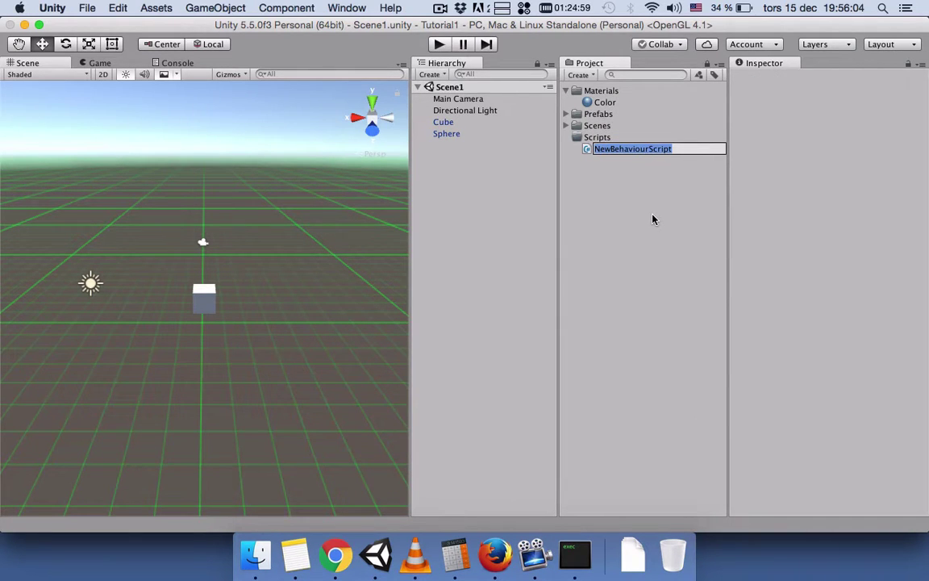
text(MySCript)
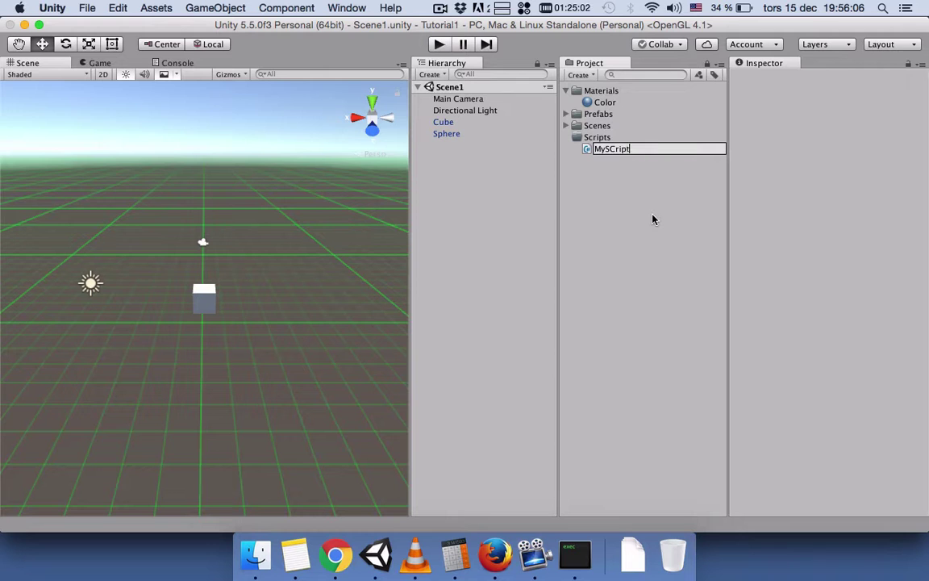
key(Return)
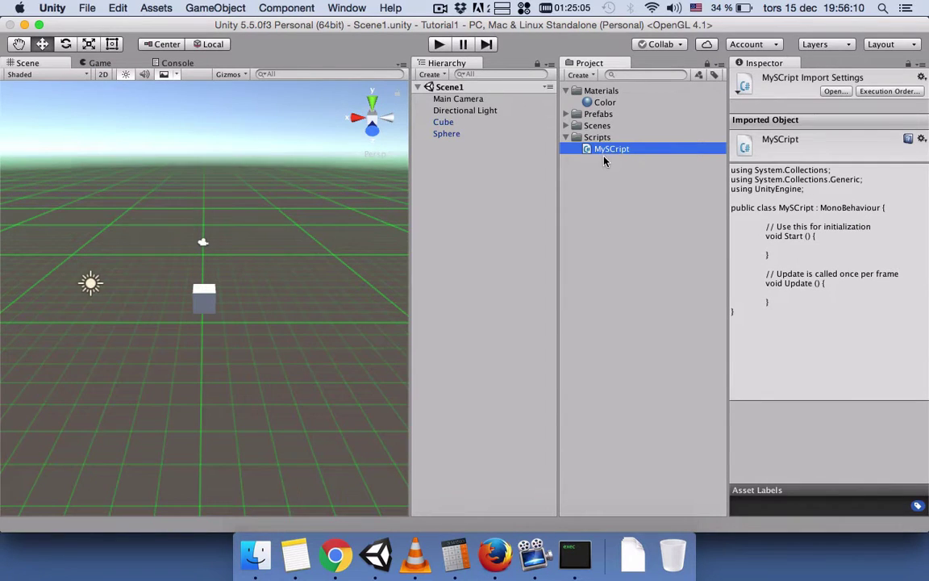
click(566, 137)
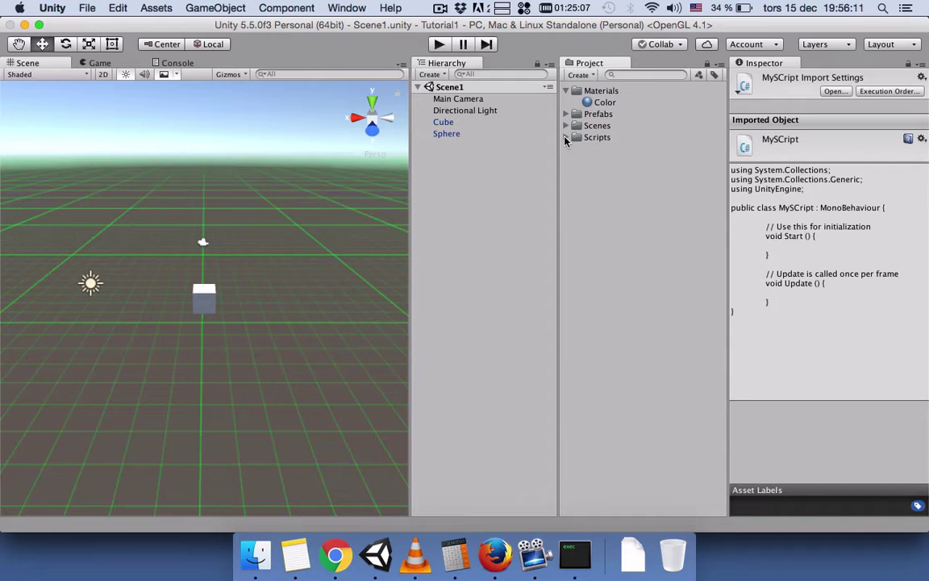
click(567, 92)
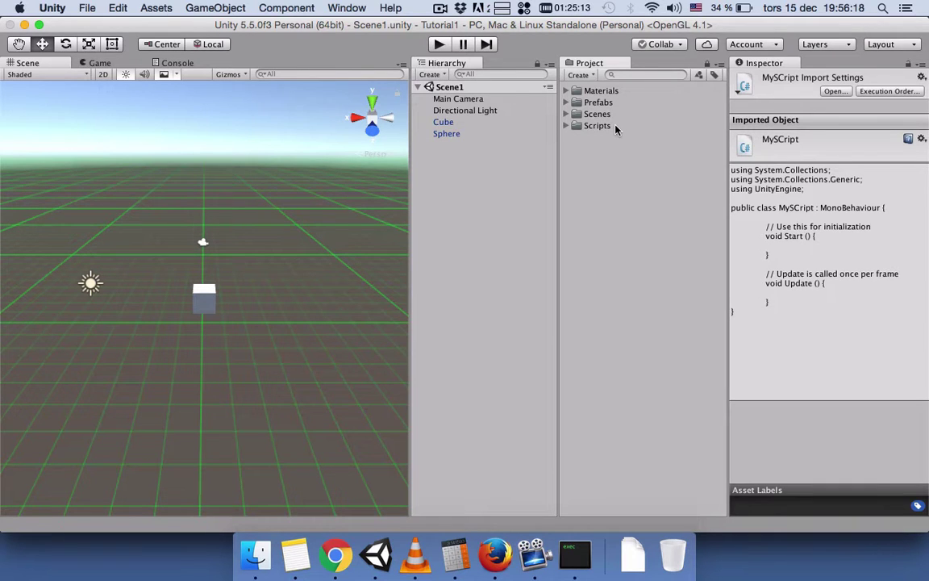
click(566, 91)
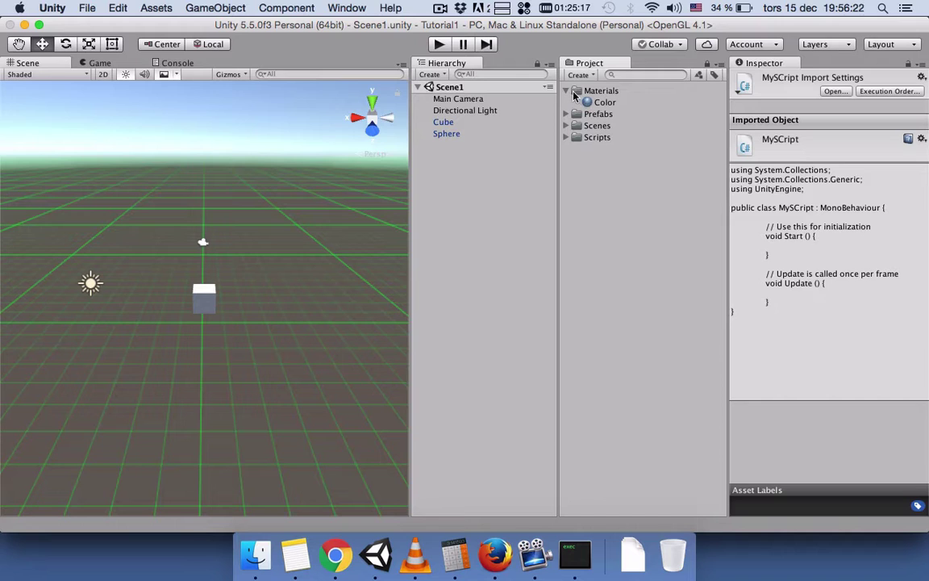
click(567, 92)
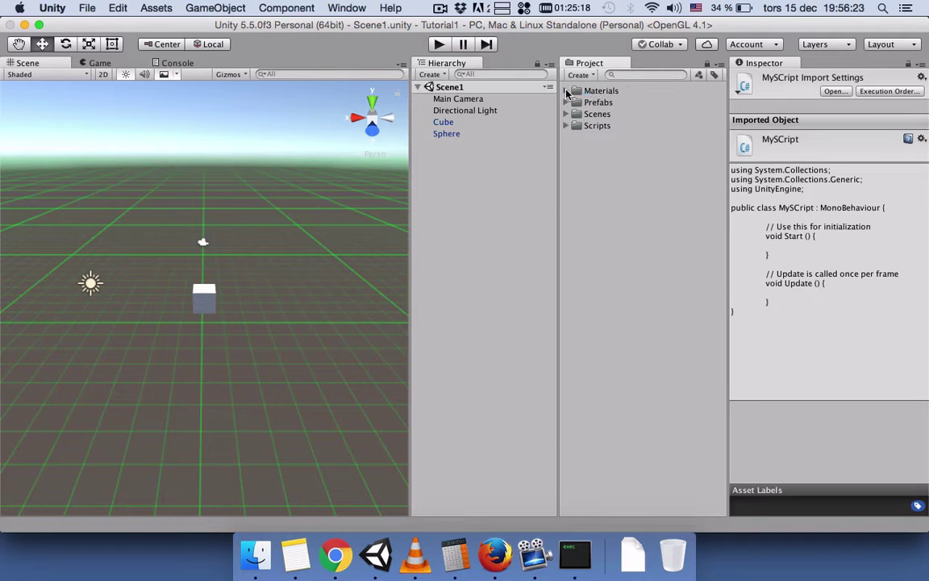
click(605, 104)
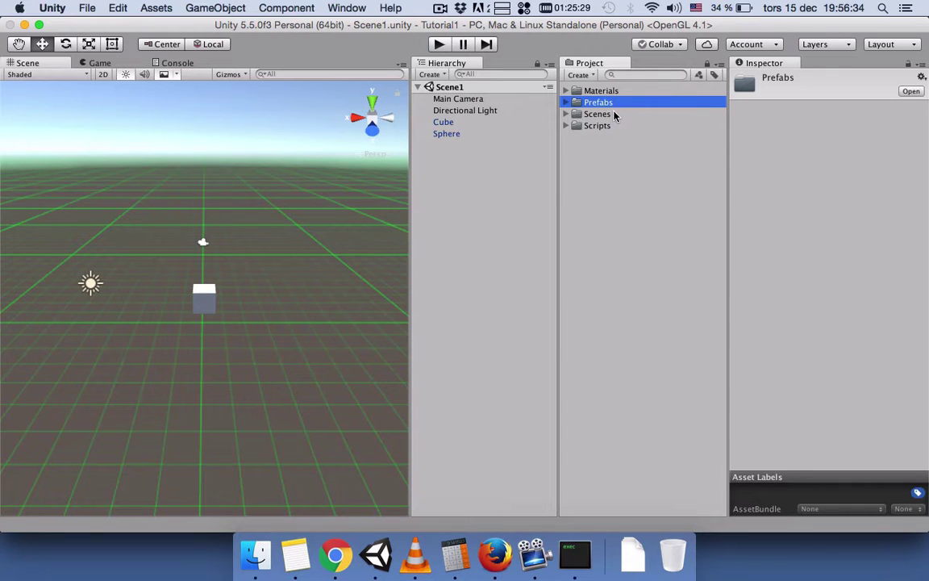
shift+click(614, 114)
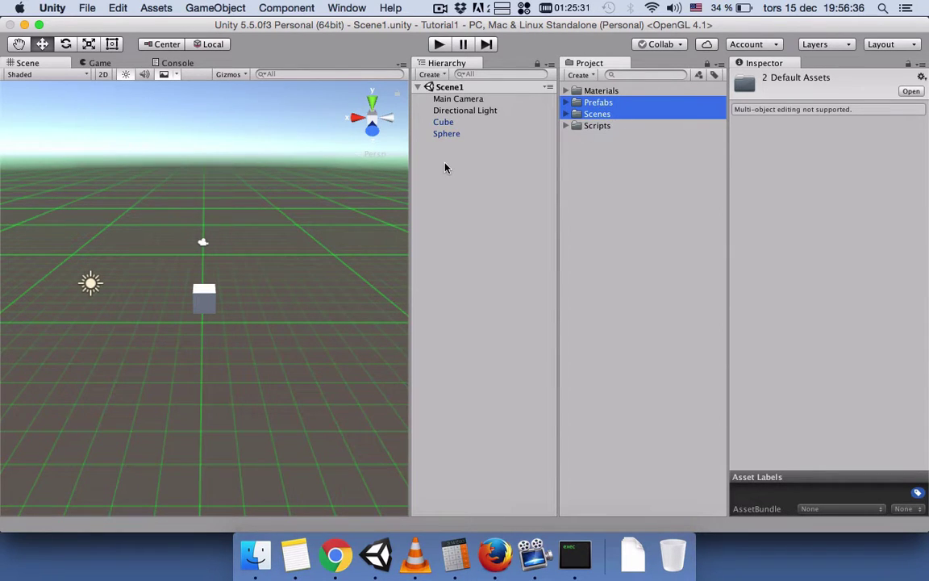
click(162, 9)
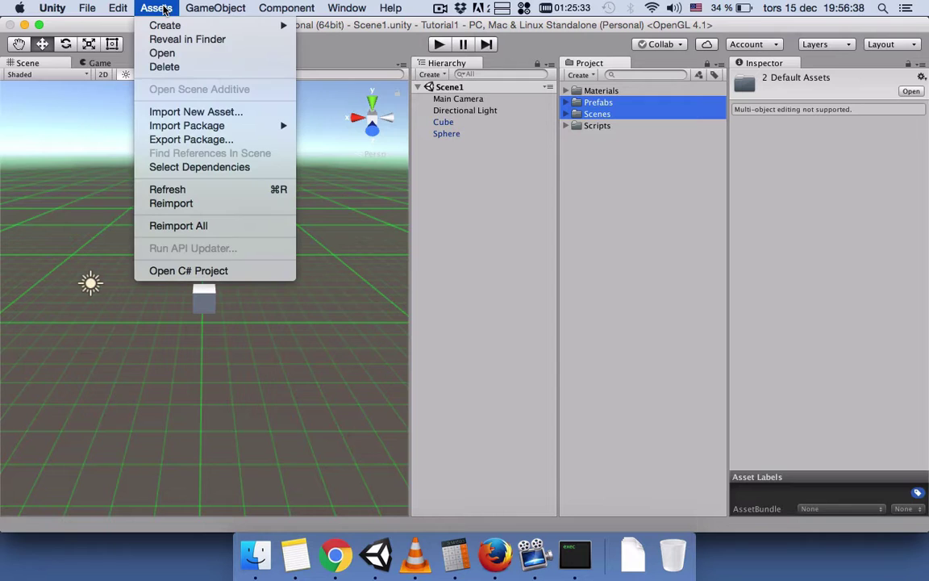
click(192, 140)
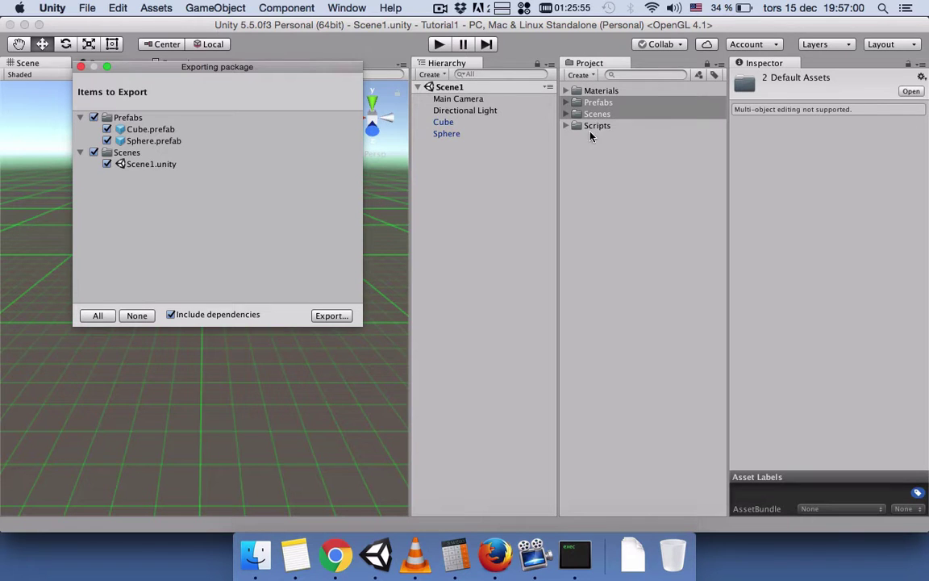
click(81, 67)
click(628, 166)
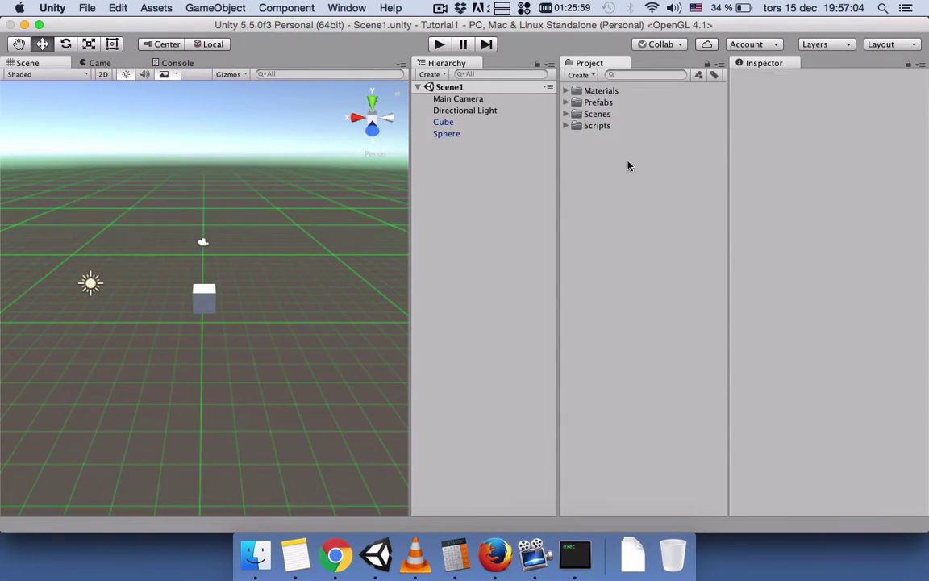
Step: Export a package with Cube.prefab, Scene1 and MySCript.cs, excluding Sphere.prefab and Color.mat
click(157, 8)
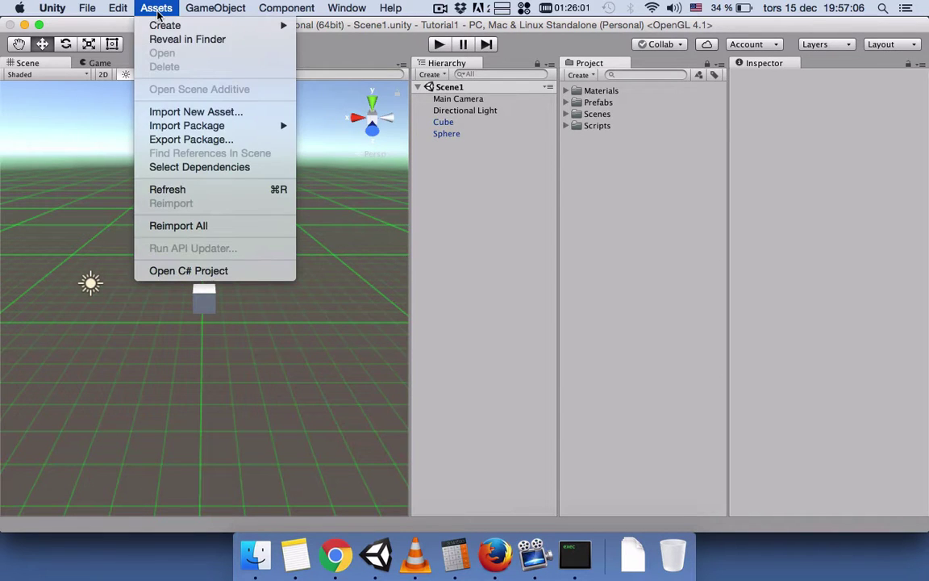
click(201, 143)
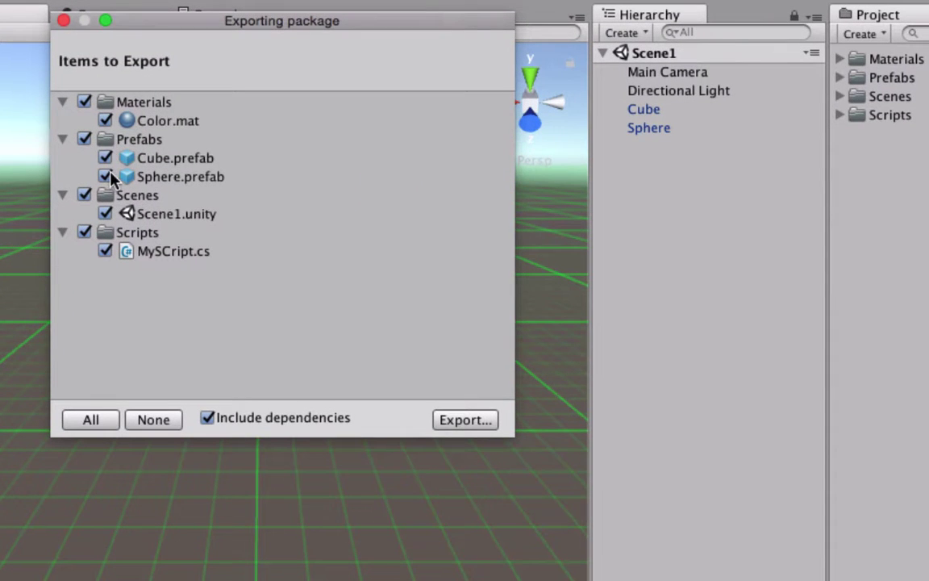
click(106, 176)
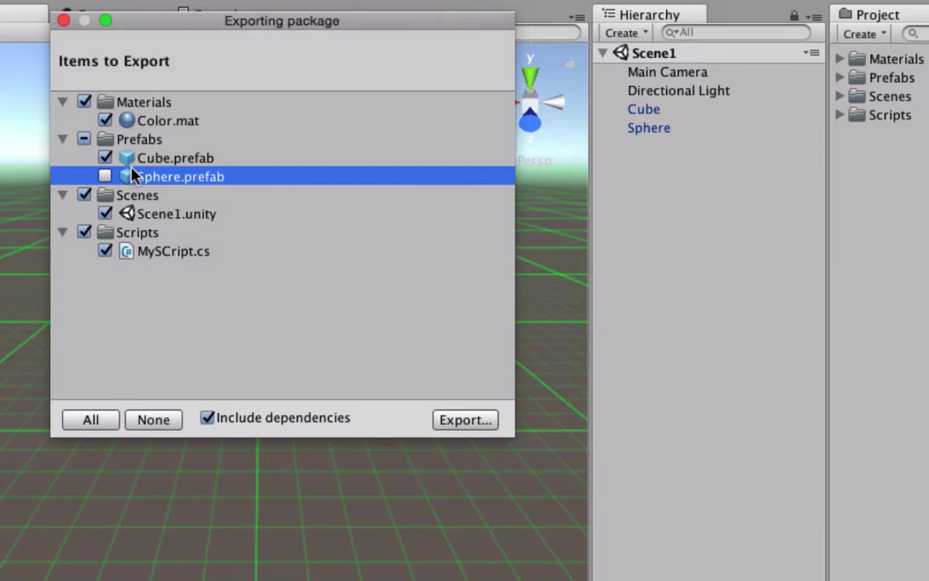
click(104, 253)
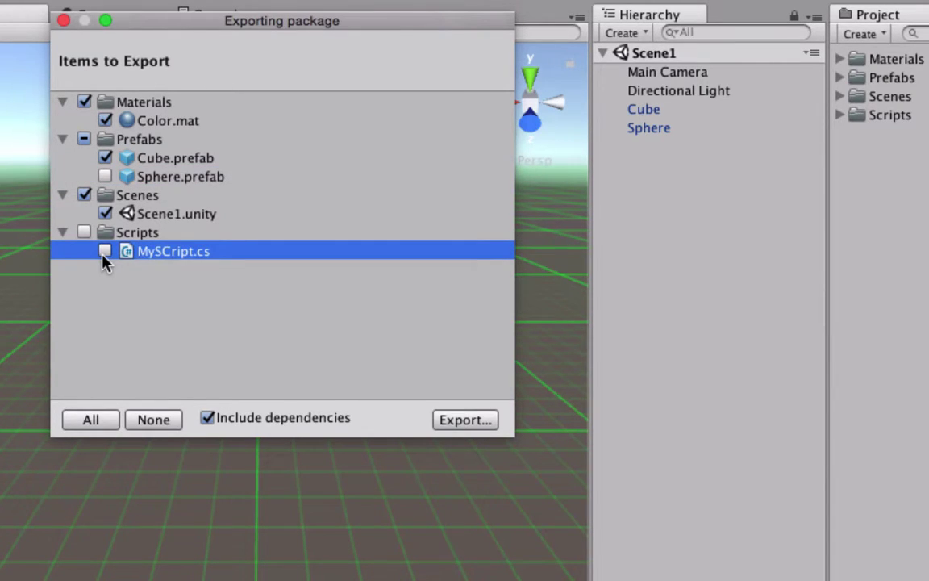
click(104, 253)
click(105, 121)
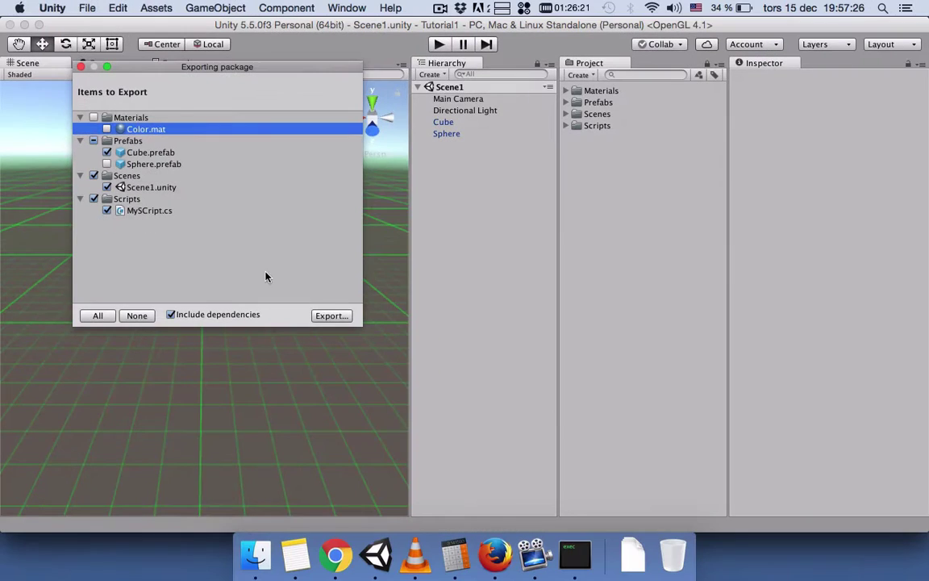
click(465, 418)
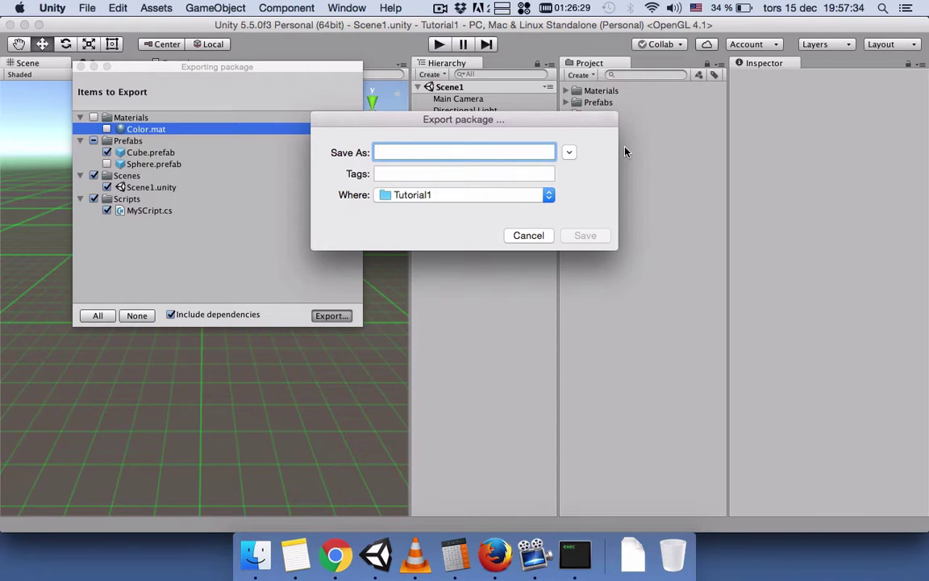
Step: Save the package file as Tut1Version1.unitypackage in the Tutorial1 folder
text(Tu)
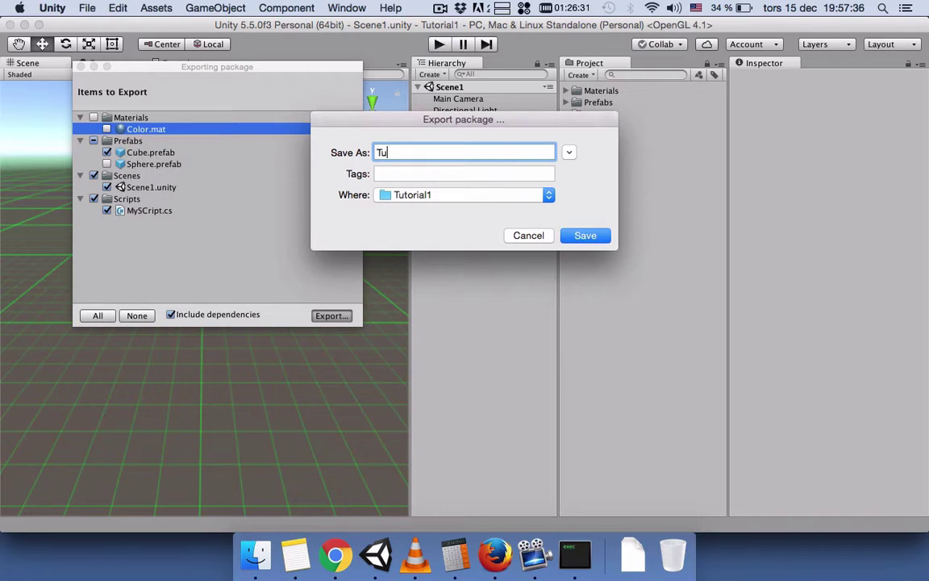
text(t1Version1)
click(586, 234)
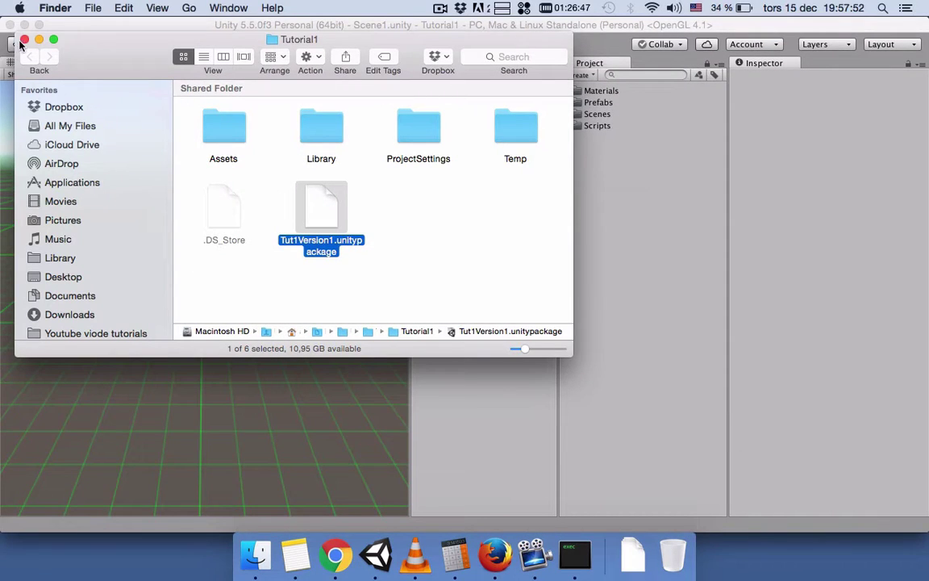
Step: Close the Finder window showing the Tutorial1 folder
click(24, 39)
Step: Delete all four asset folders from the Project panel
click(599, 126)
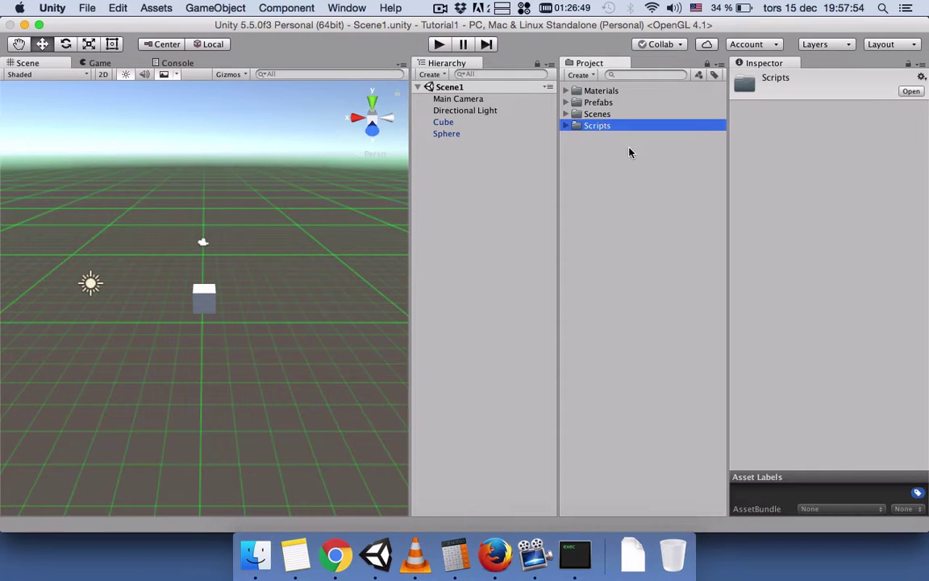
key(shift+Up)
key(shift+Up)
key(shift+Up)
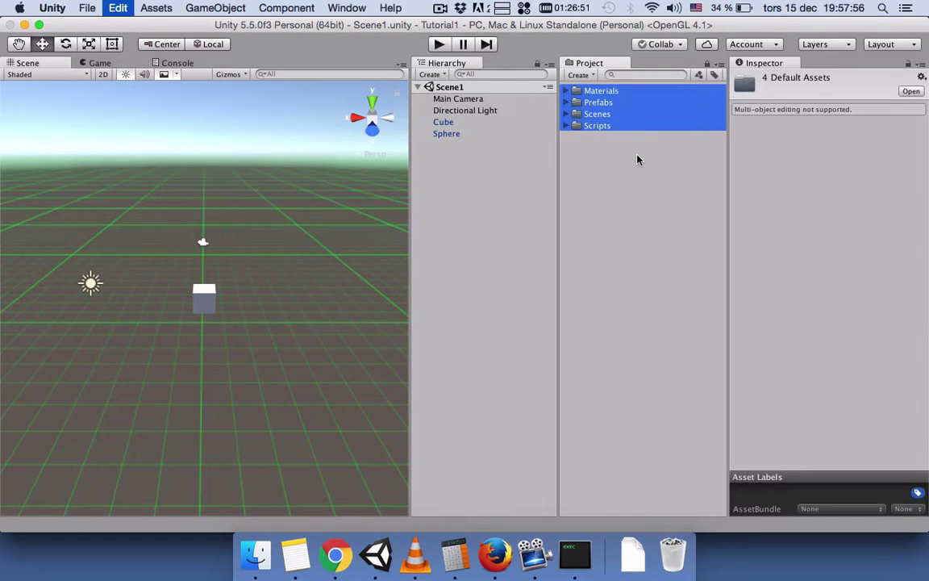
key(super+BackSpace)
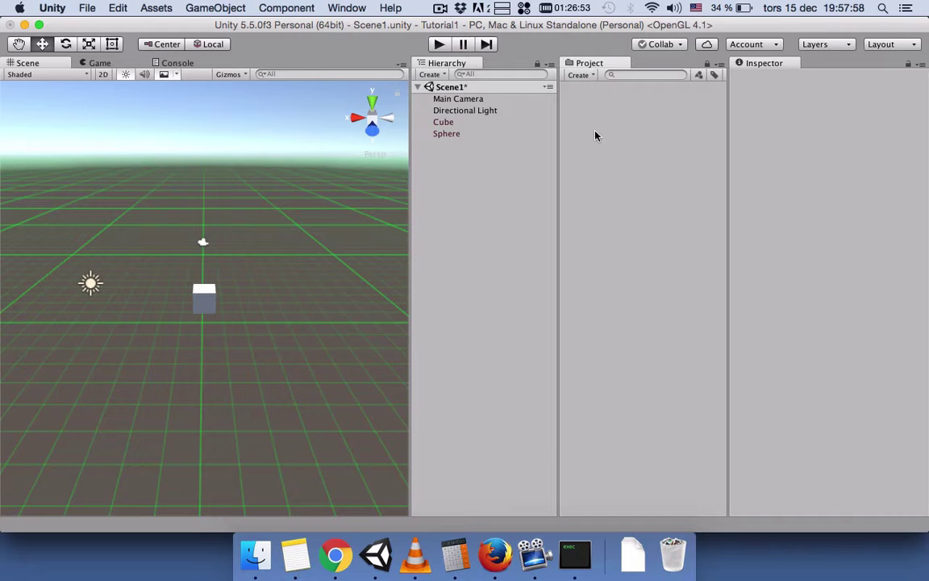
Step: Remove the Cube and Sphere from Scene1, leaving Main Camera and Directional Light
click(471, 135)
key(shift+Up)
key(super+BackSpace)
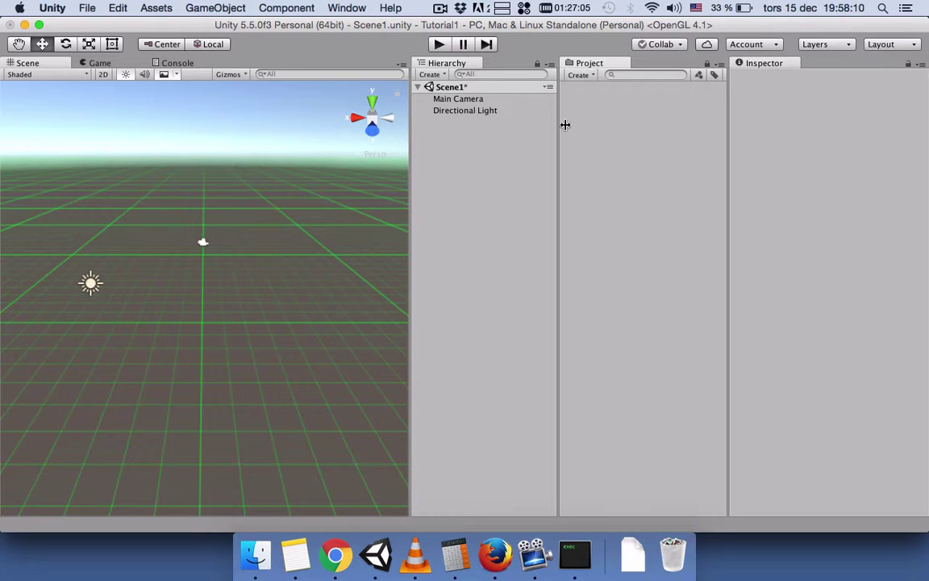
Step: Open Tut1Version1.unitypackage from Unity 3D/Tutorials/Tutorial1 as a custom package import
click(171, 9)
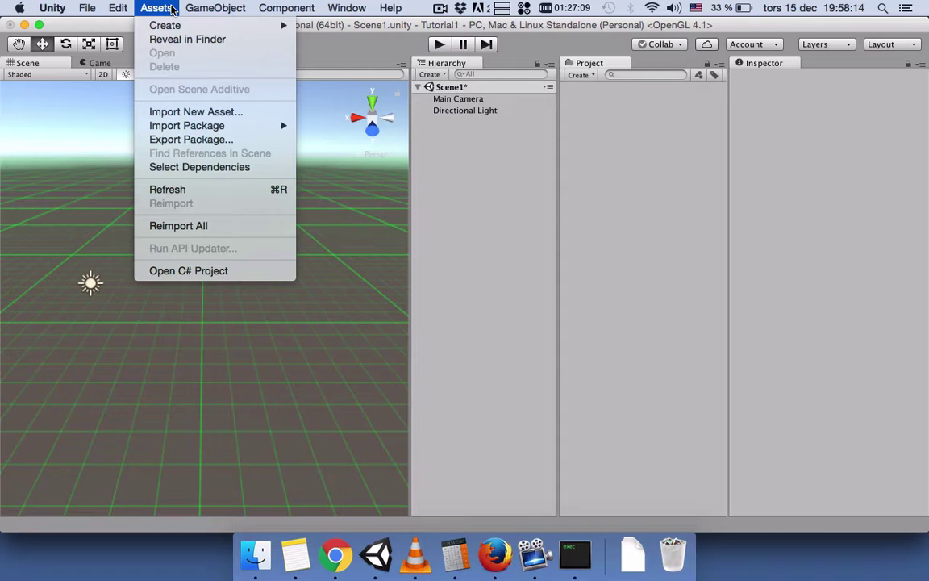
mouse_move(171, 123)
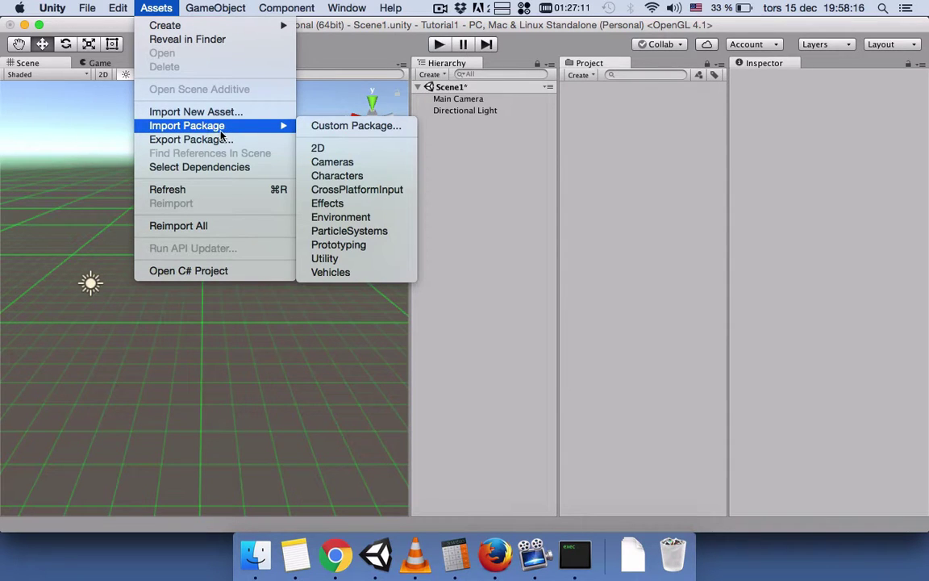
click(357, 126)
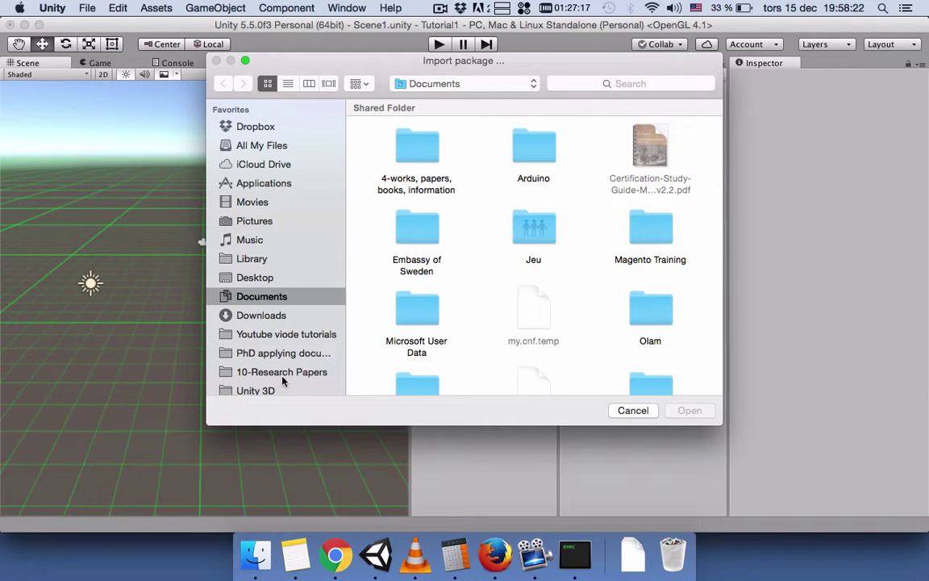
click(266, 389)
scroll(453, 240, down, 5)
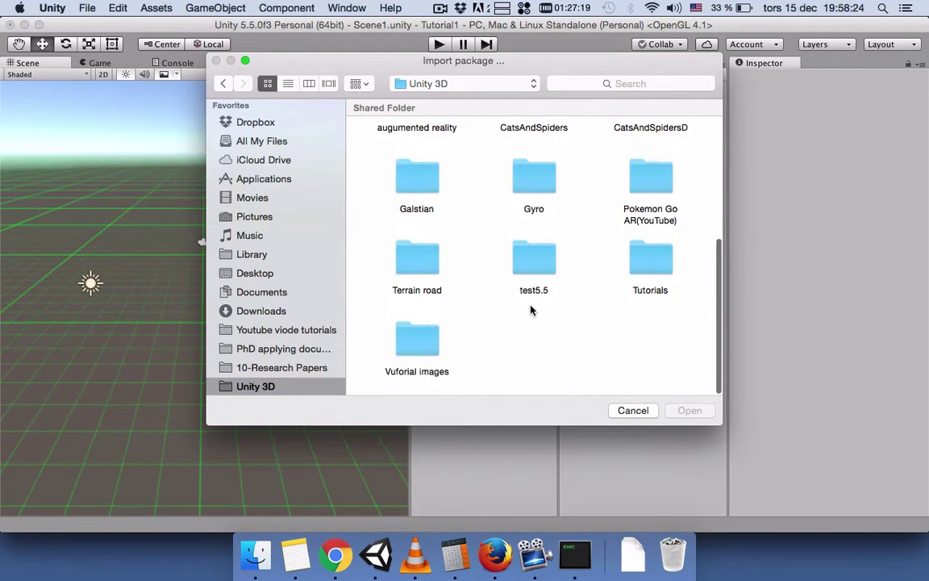
double_click(635, 266)
double_click(413, 156)
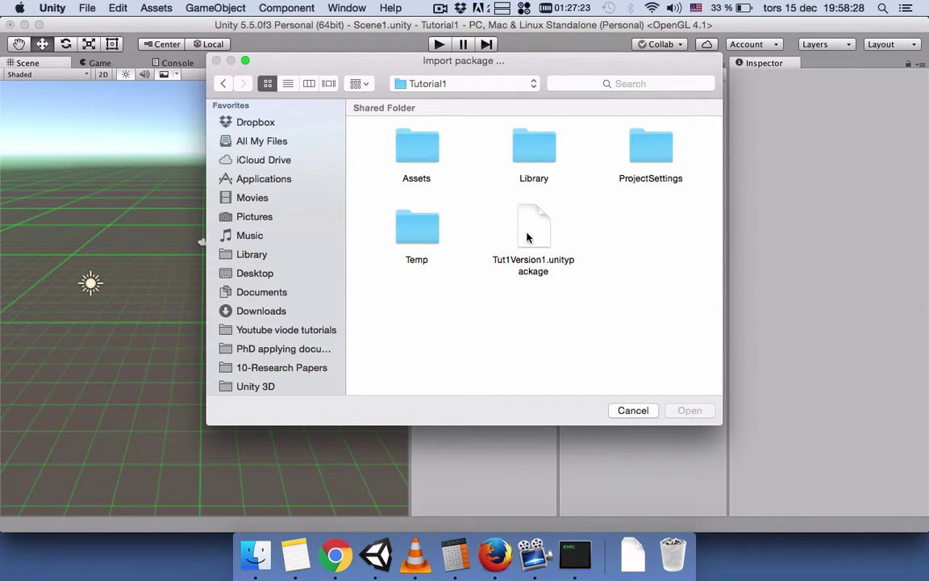
double_click(542, 234)
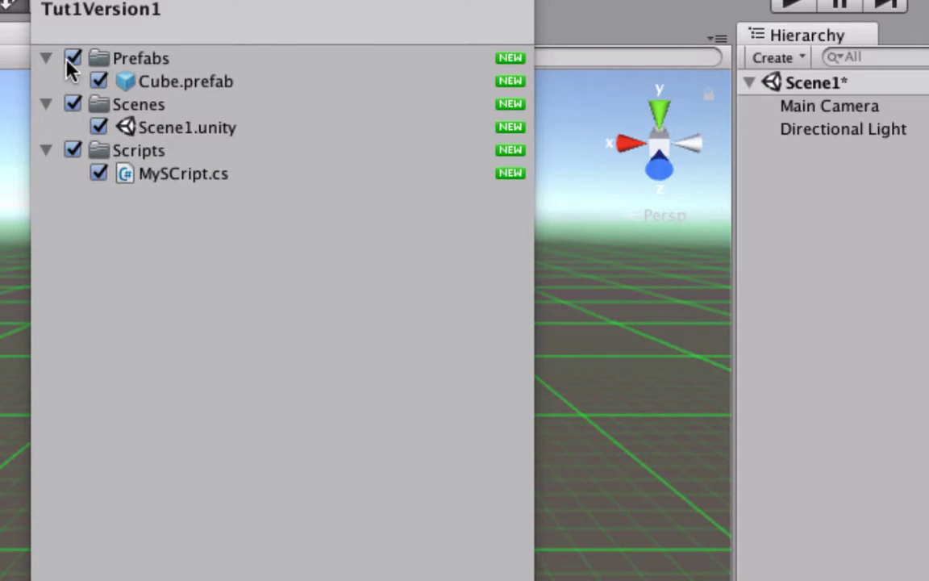
Step: Import all package items: Cube.prefab, Scene1.unity and MySCript.cs
click(71, 59)
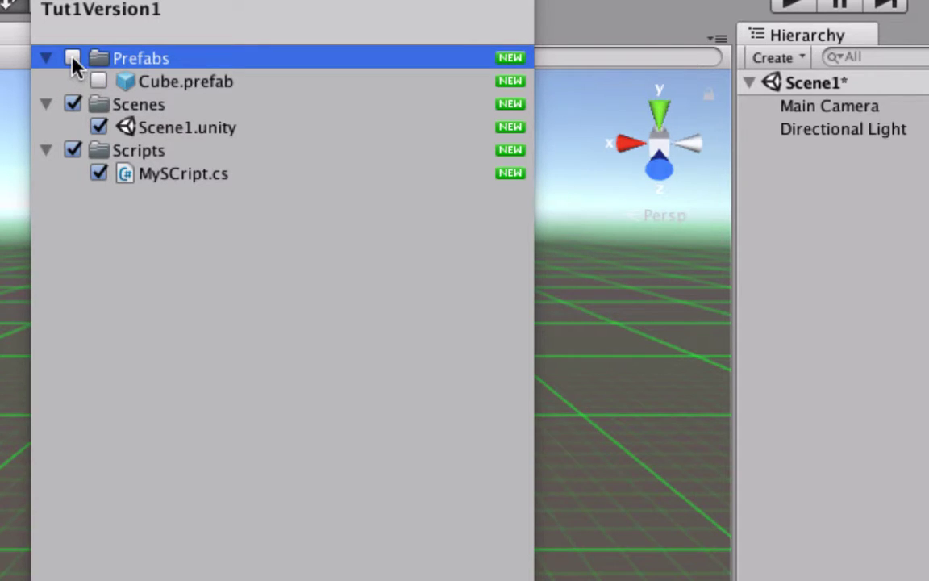
click(72, 58)
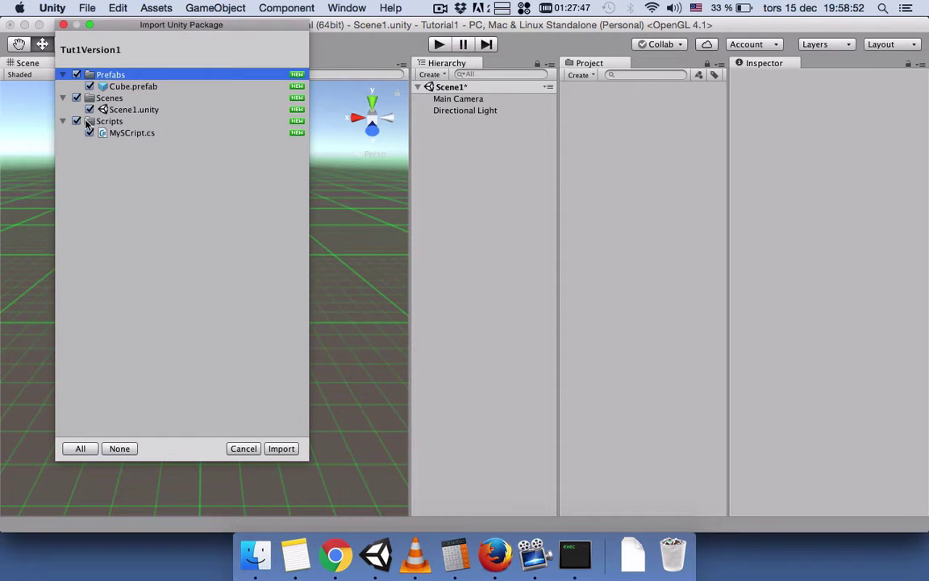
click(115, 448)
click(94, 450)
click(282, 449)
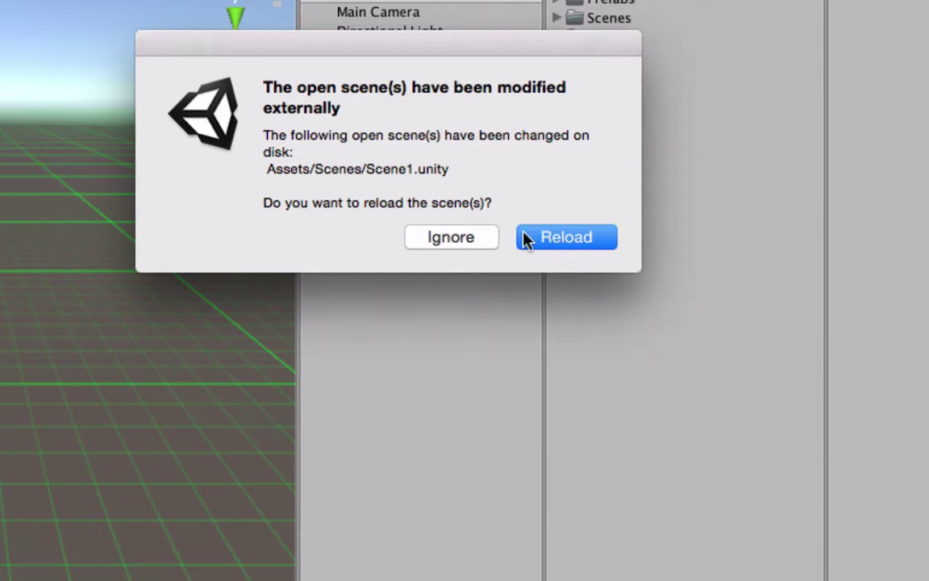
Step: Reload Scene1, then expand Prefabs, Scenes and Scripts to show Cube, Scene1 and MySCript
click(526, 239)
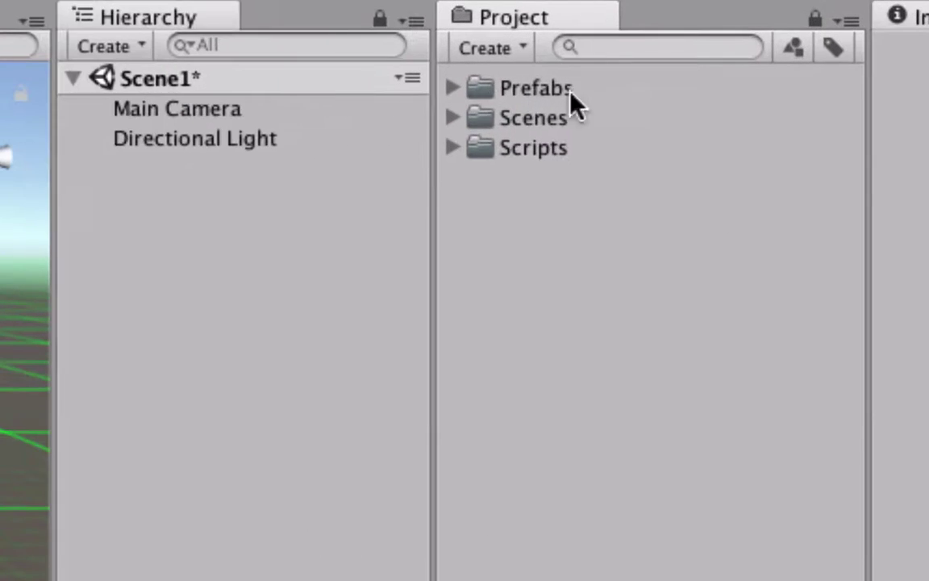
click(558, 91)
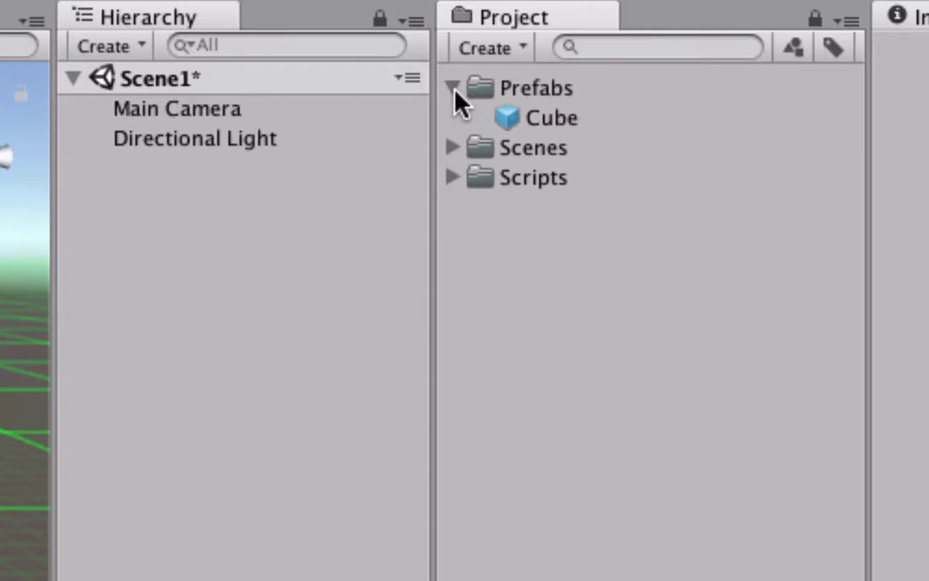
click(453, 147)
click(455, 206)
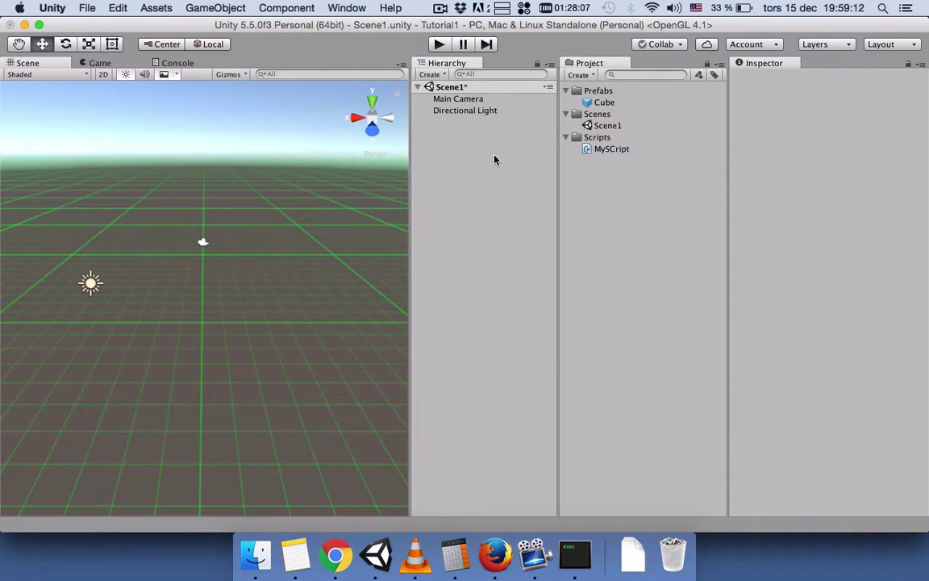
click(154, 9)
Step: Show the standard packages list, from 2D and Cameras through Vehicles, under Import Package
mouse_move(213, 124)
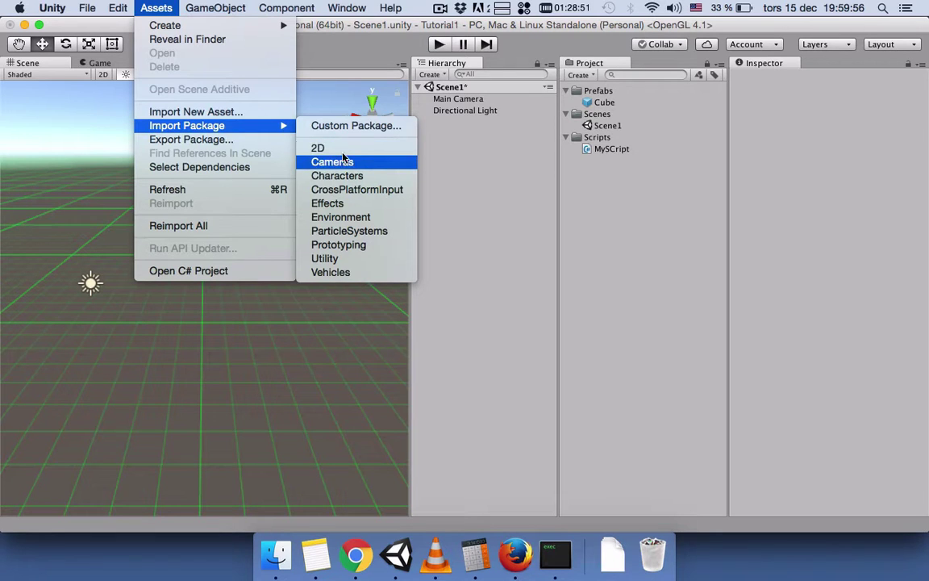
Step: Close the package list and choose Window > Asset Store, which opens the Unity website
click(330, 204)
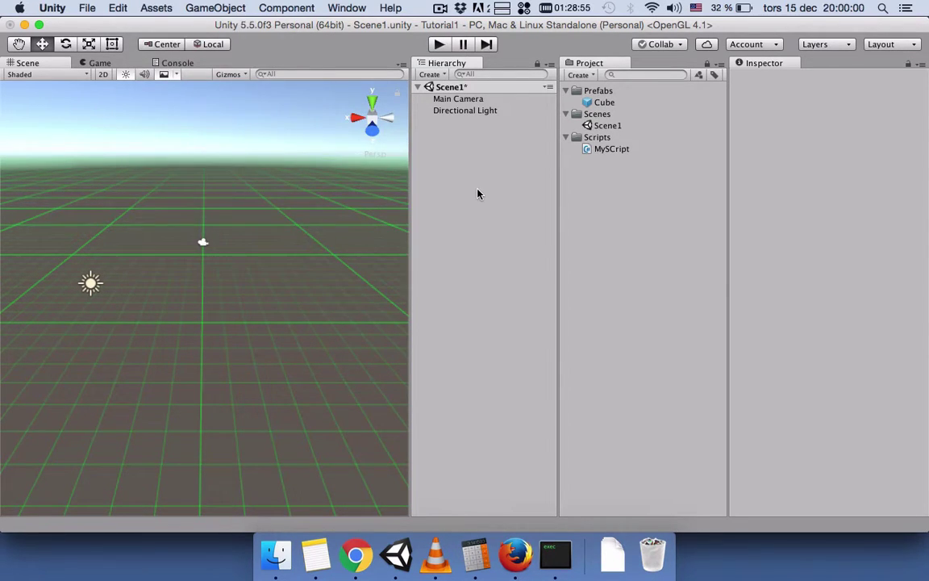
click(347, 8)
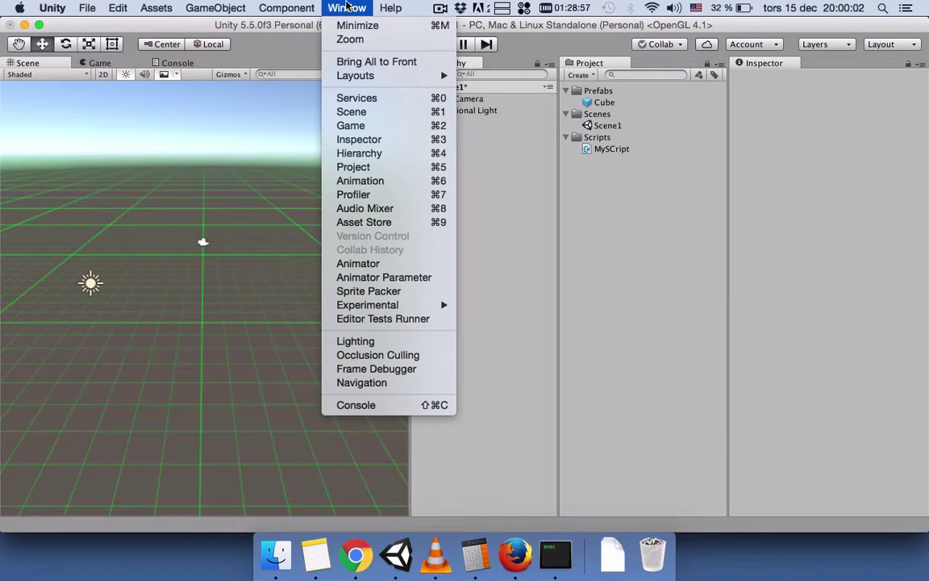
click(347, 7)
click(348, 8)
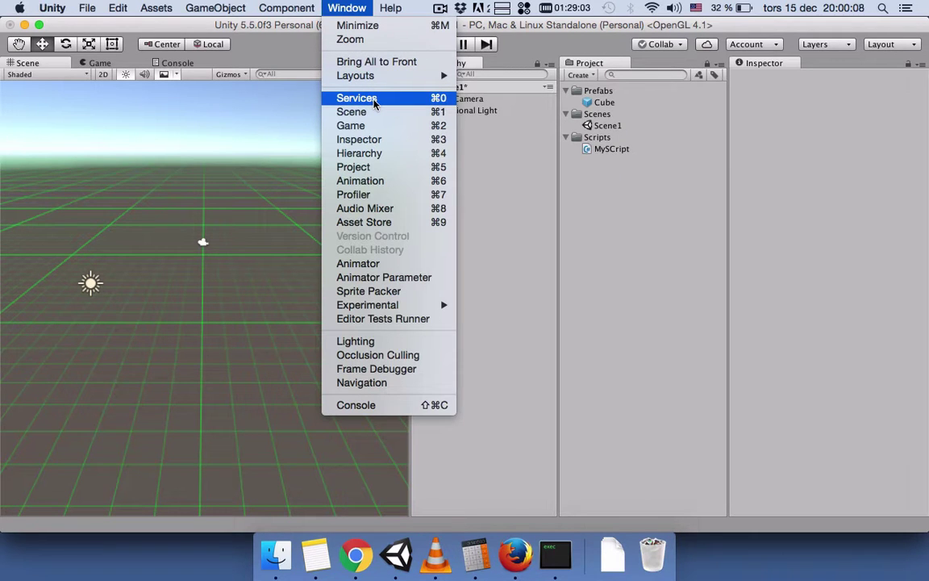
click(377, 222)
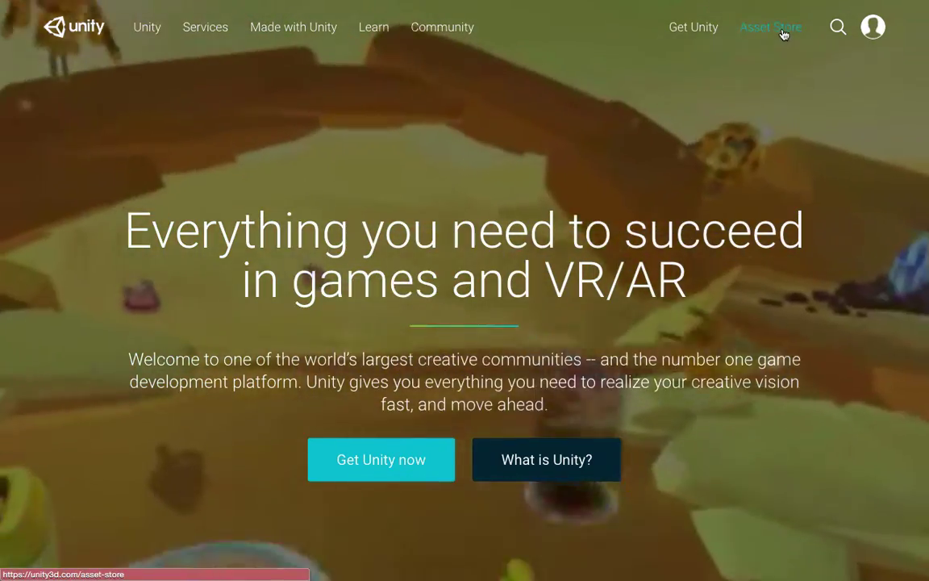
Step: Navigate from the Unity website header to the Asset Store page
click(782, 34)
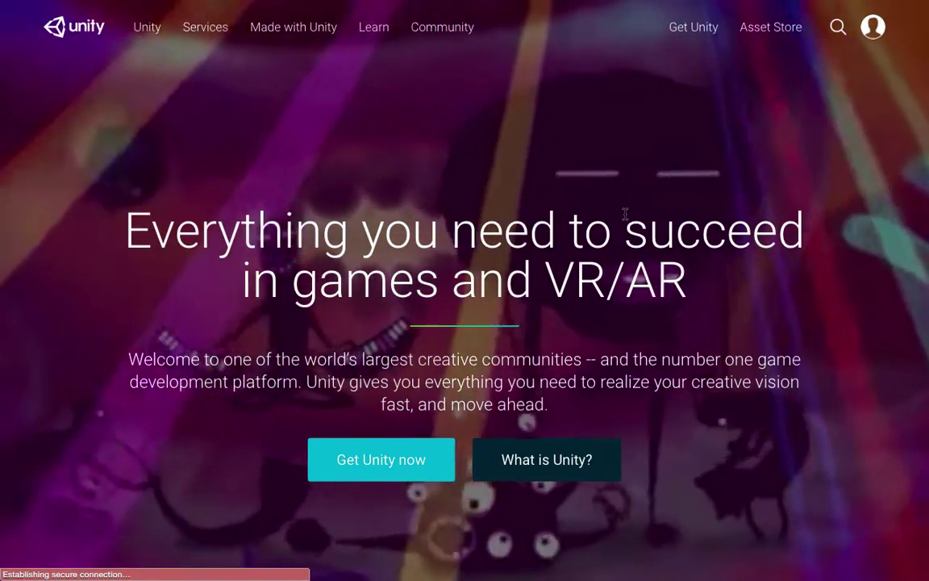
key(ctrl+Left)
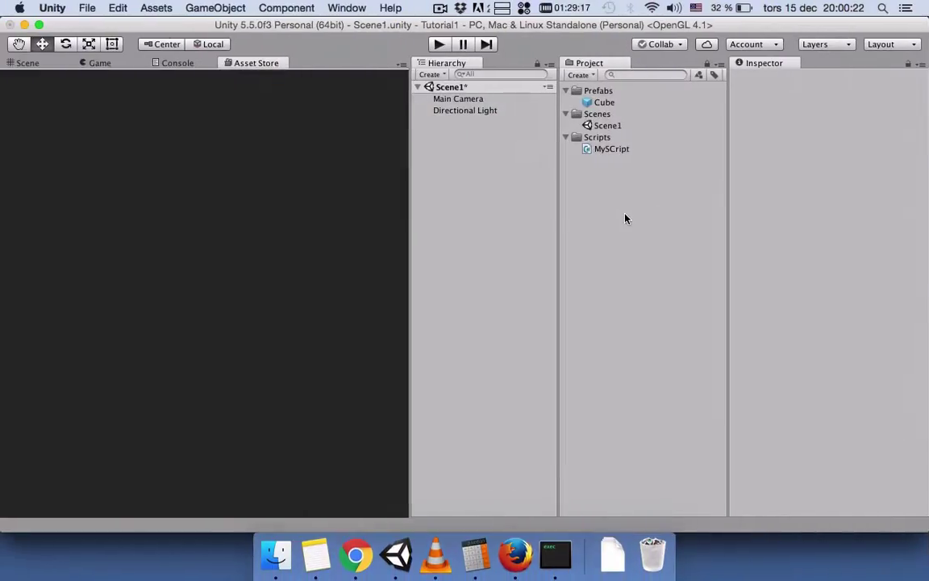
key(ctrl+Right)
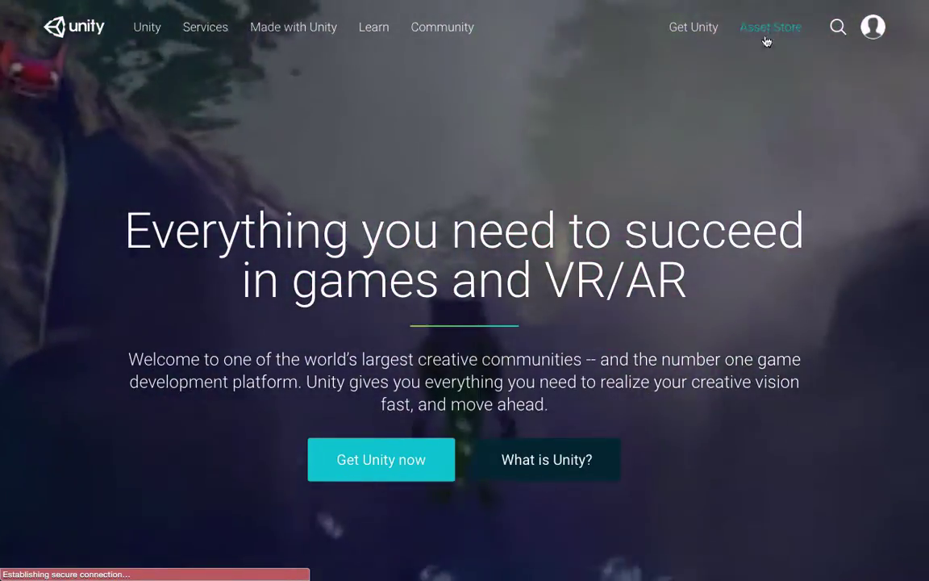
click(767, 37)
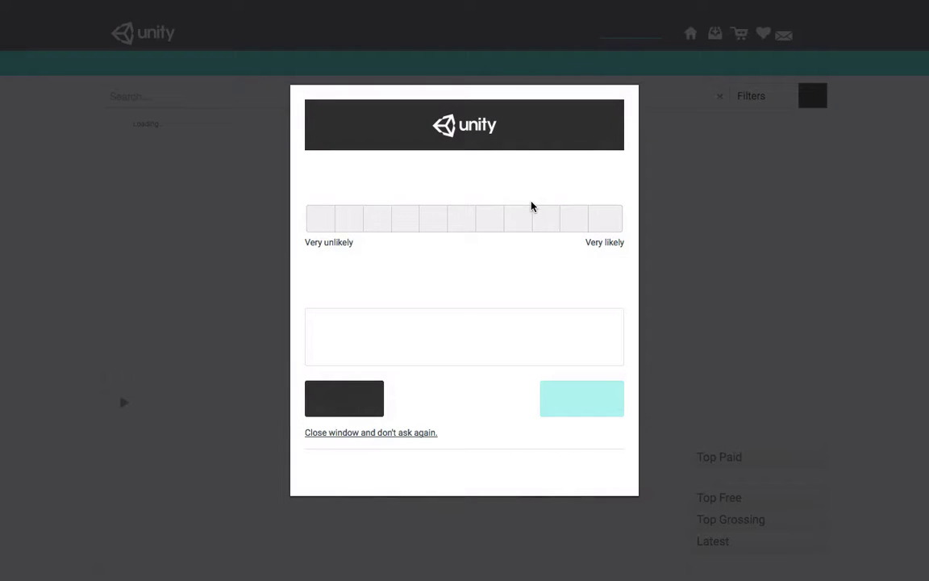
Step: Dismiss the survey pop-up and search the Asset Store for 'sky'
click(668, 184)
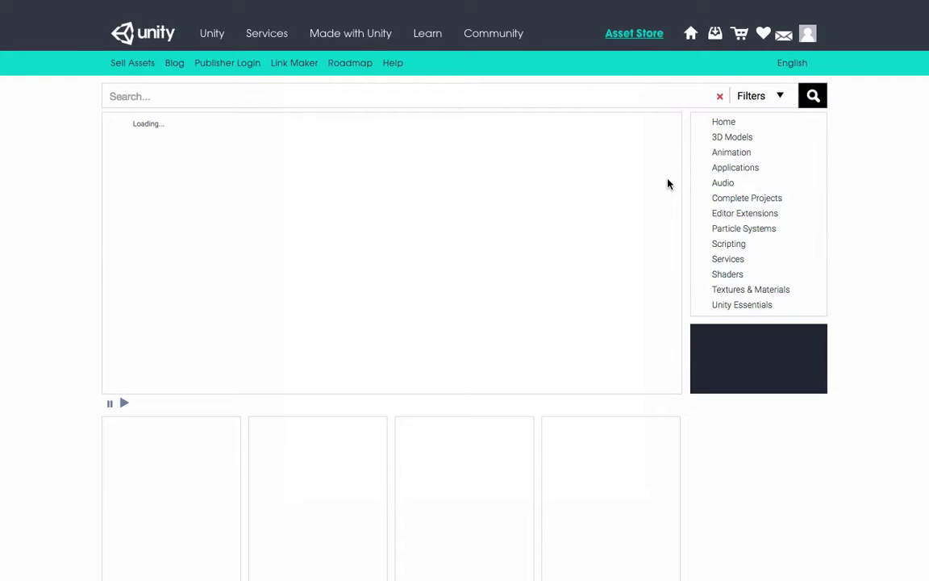
click(203, 95)
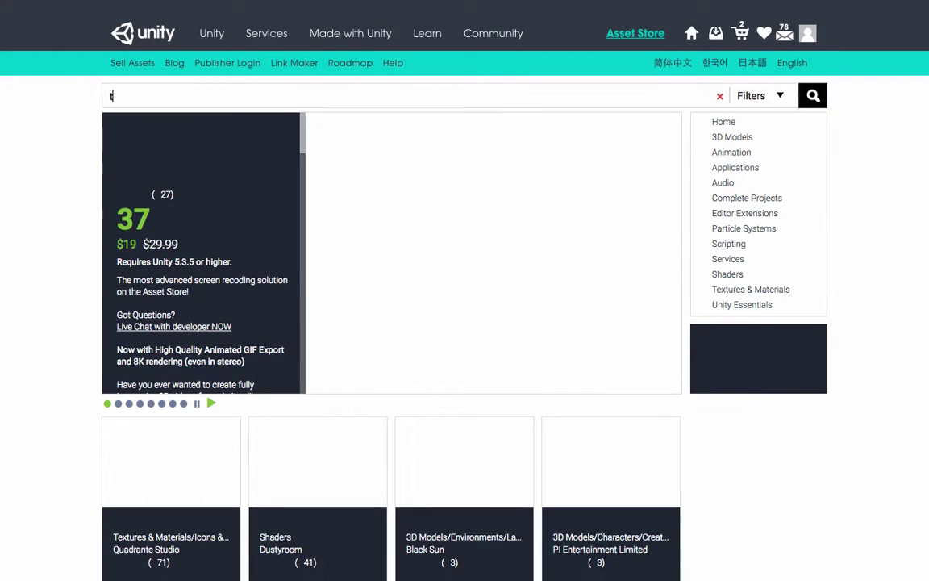
text(sky)
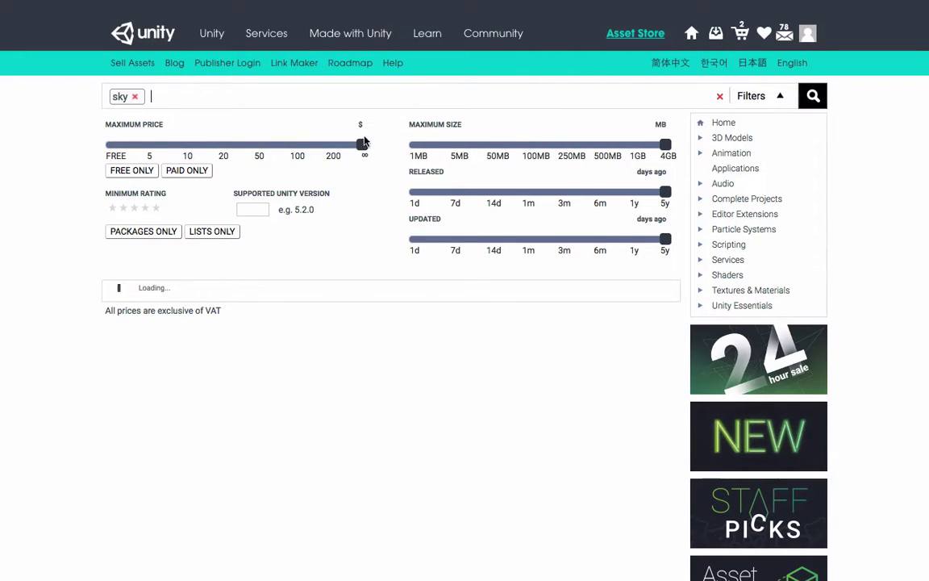
Step: Cap the maximum price at $5 and filter the sky results to free assets only
drag(362, 148, 151, 146)
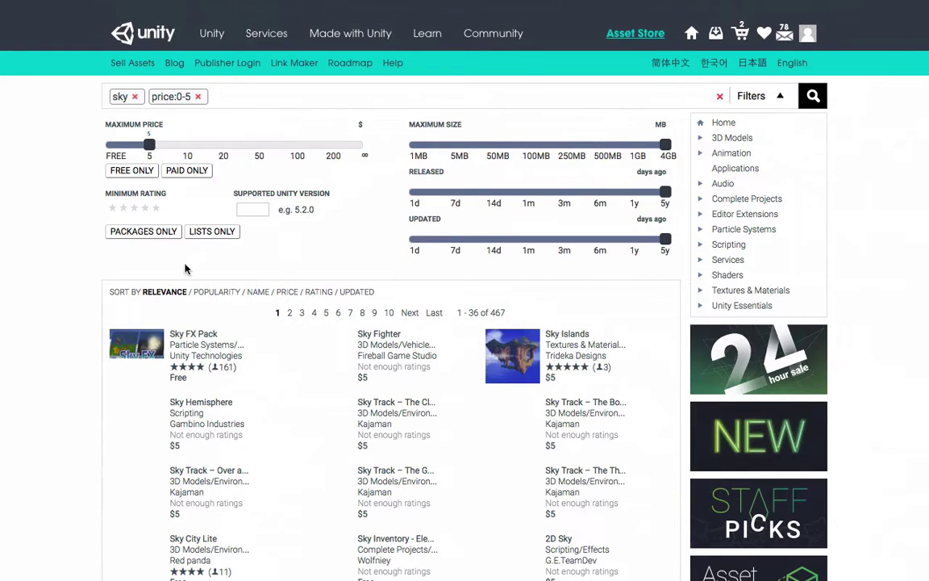
scroll(49, 367, down, 1)
scroll(69, 333, down, 1)
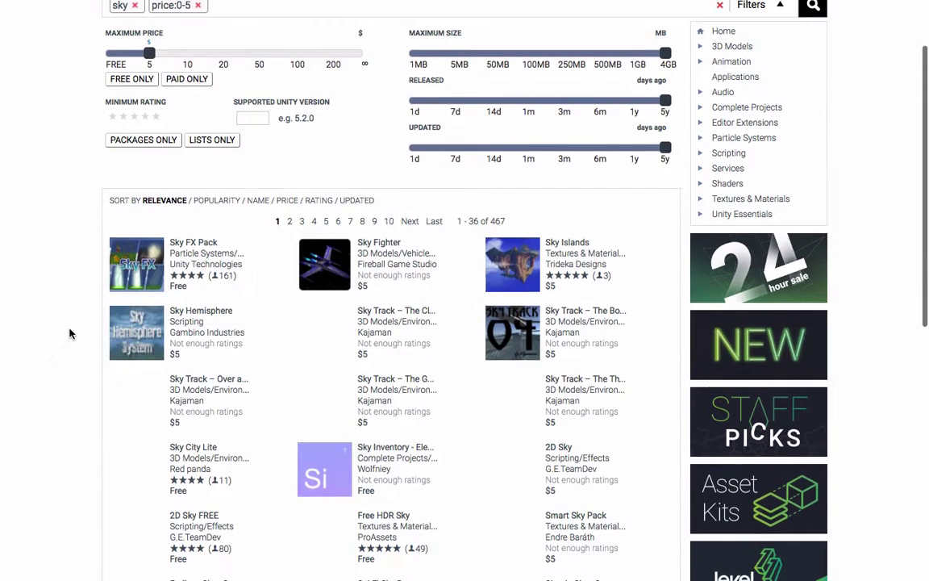
click(118, 79)
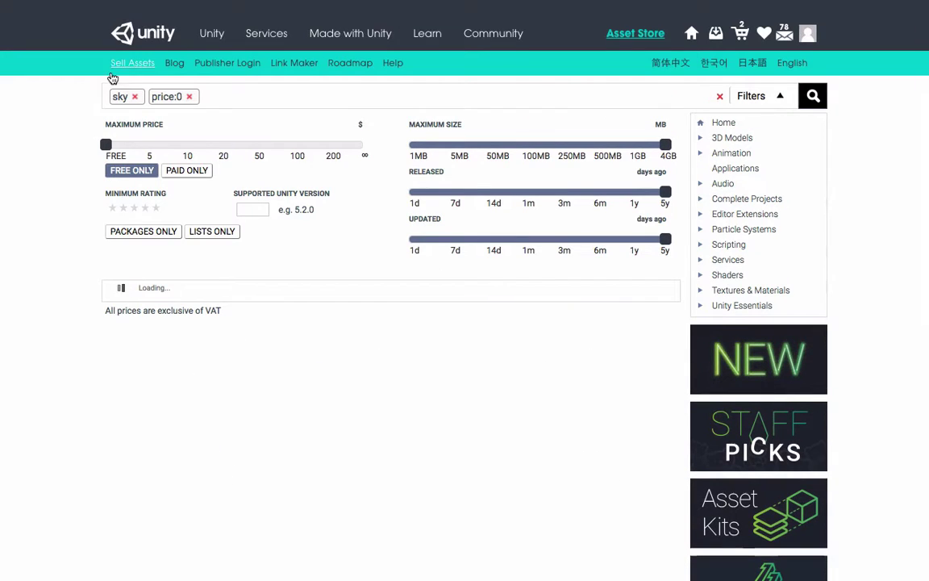
Step: Browse the free results and open the Farland Skies - Simple Cumulus asset page
scroll(92, 310, down, 3)
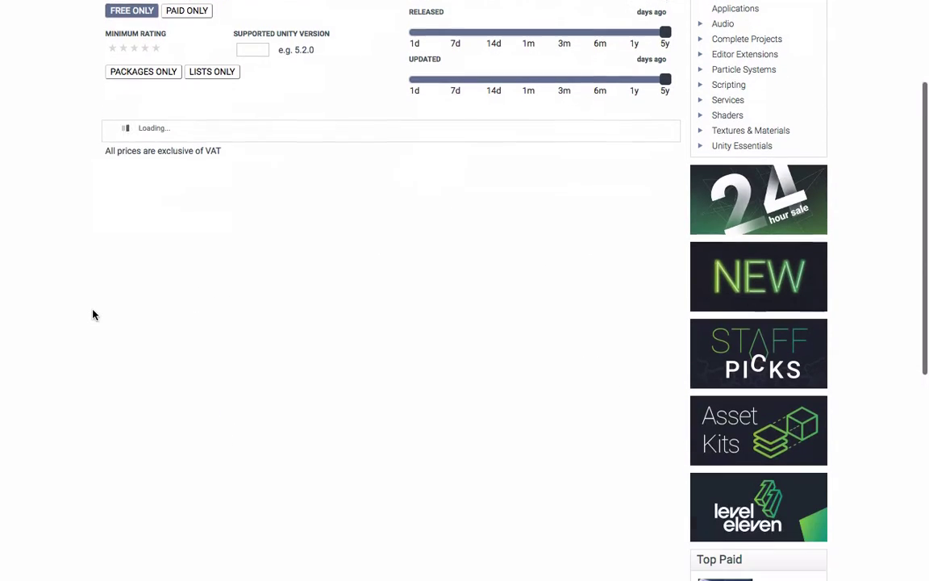
scroll(93, 315, up, 1)
scroll(93, 314, up, 1)
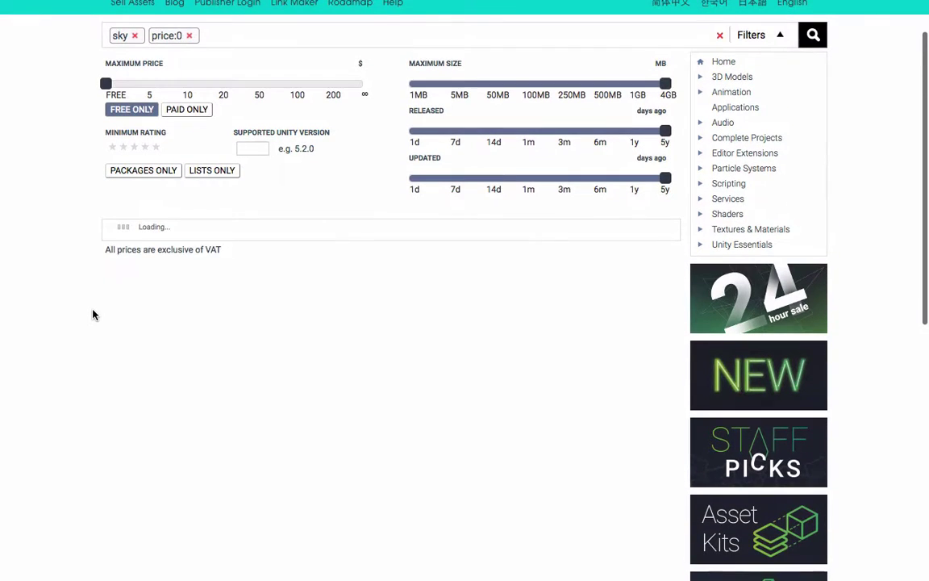
scroll(93, 314, down, 1)
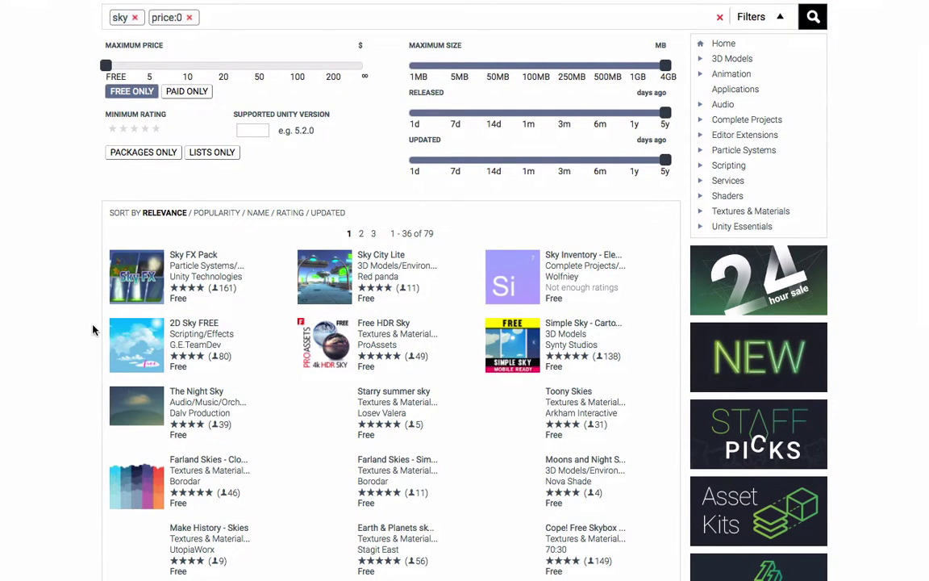
scroll(52, 364, down, 1)
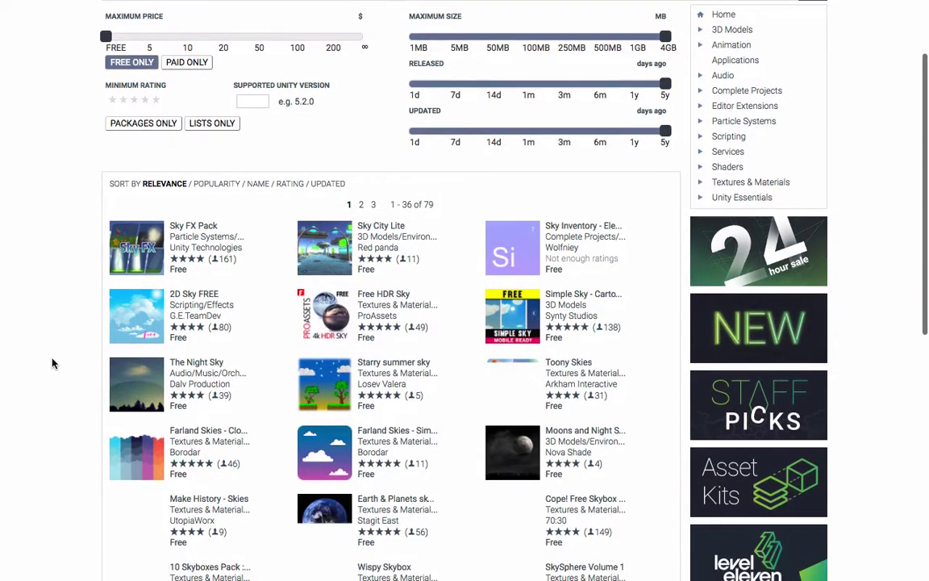
scroll(52, 364, up, 2)
scroll(52, 363, down, 3)
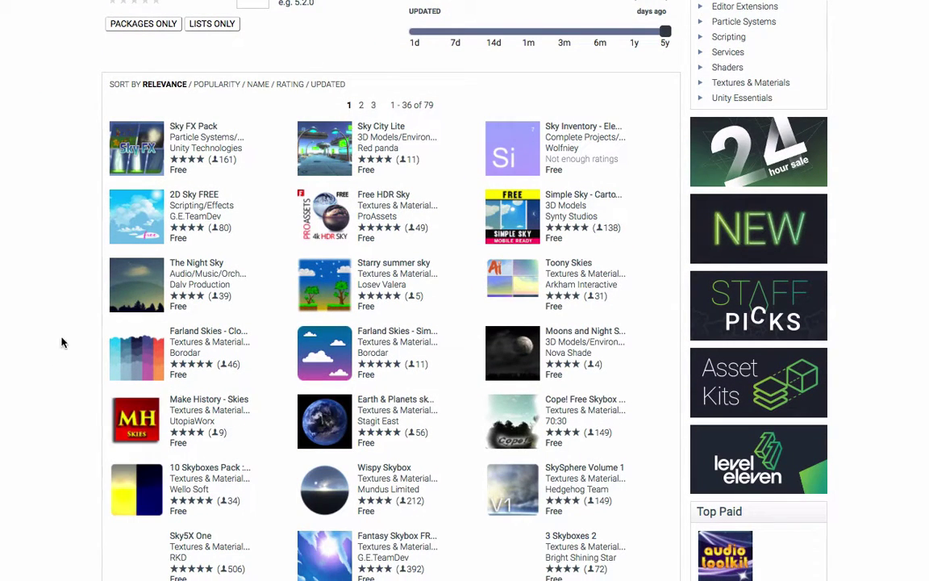
click(300, 306)
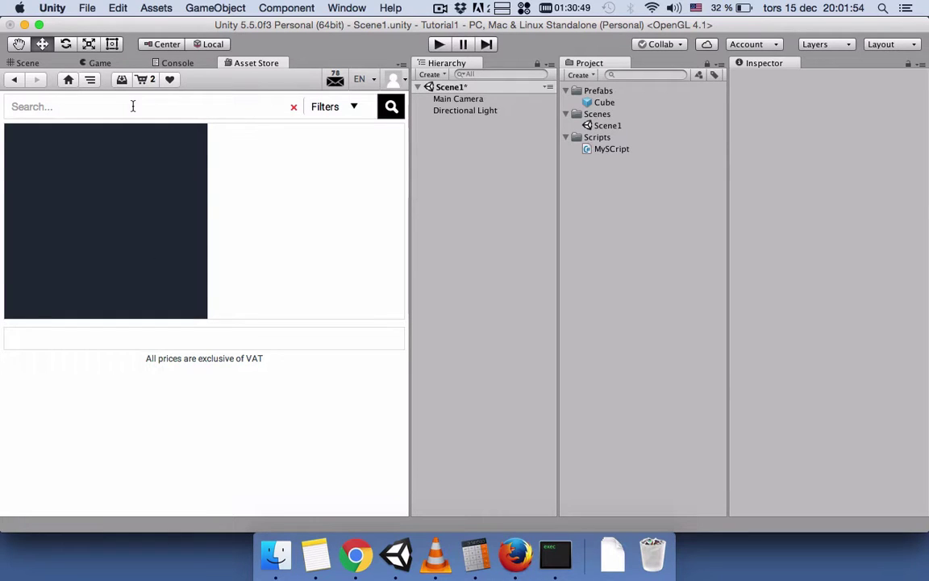
Step: Start the free download of Farland Skies - Simple Cumulus from its Asset Store page
click(774, 44)
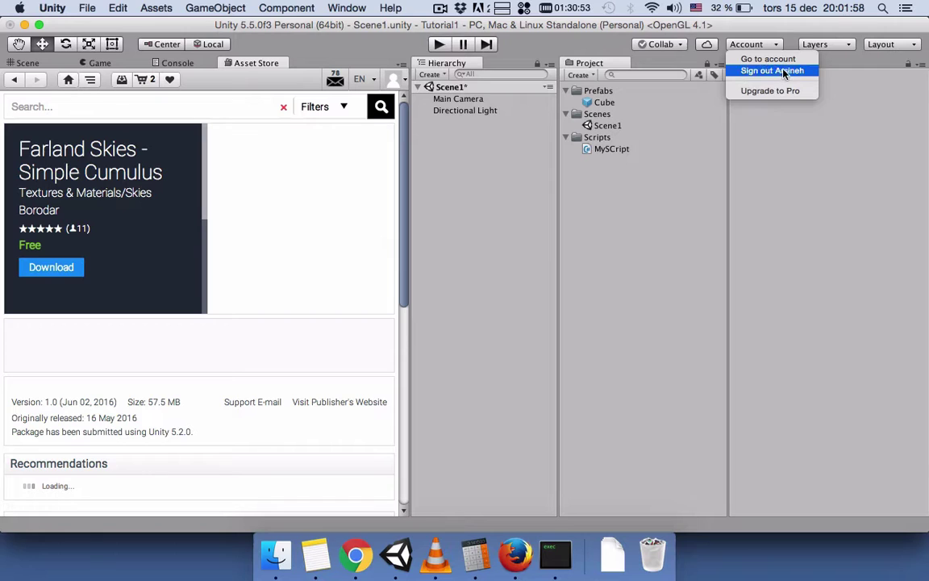
click(612, 41)
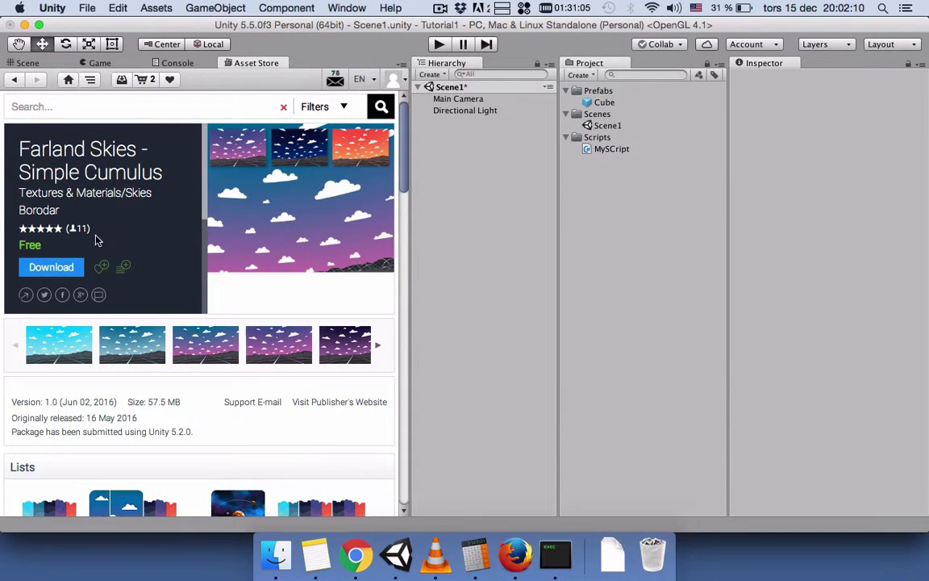
click(50, 269)
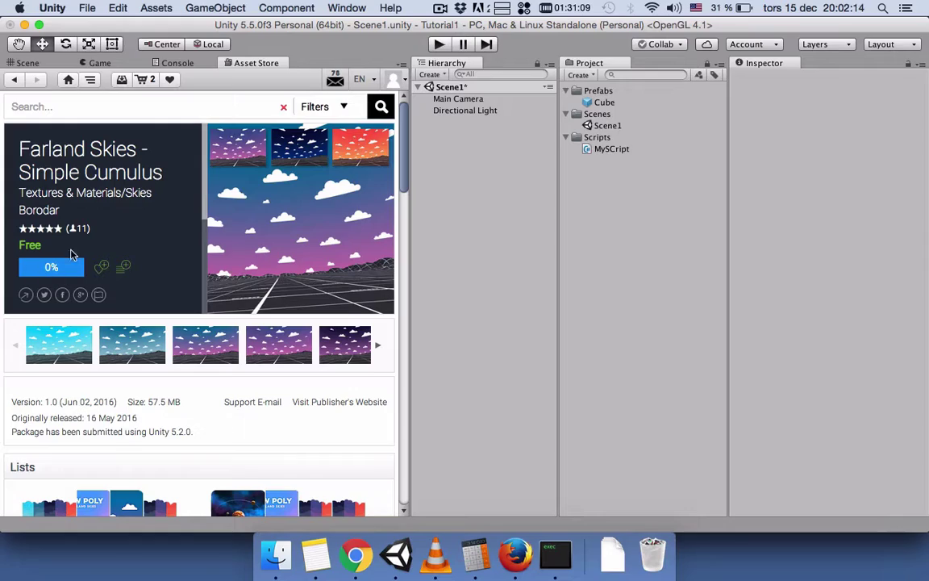